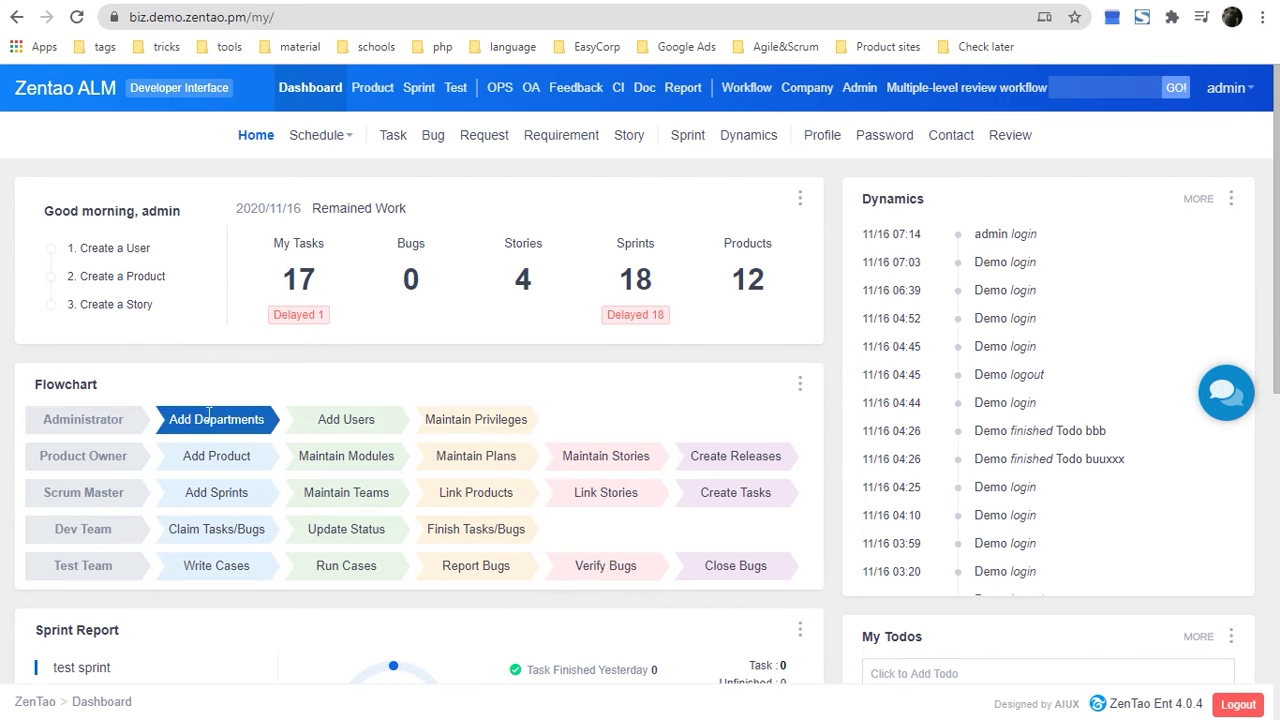
- Review the admin dashboard's task, story, sprint and product panels, then go to Company
scroll(150, 440, "down", 1)
scroll(826, 536, "down", 1)
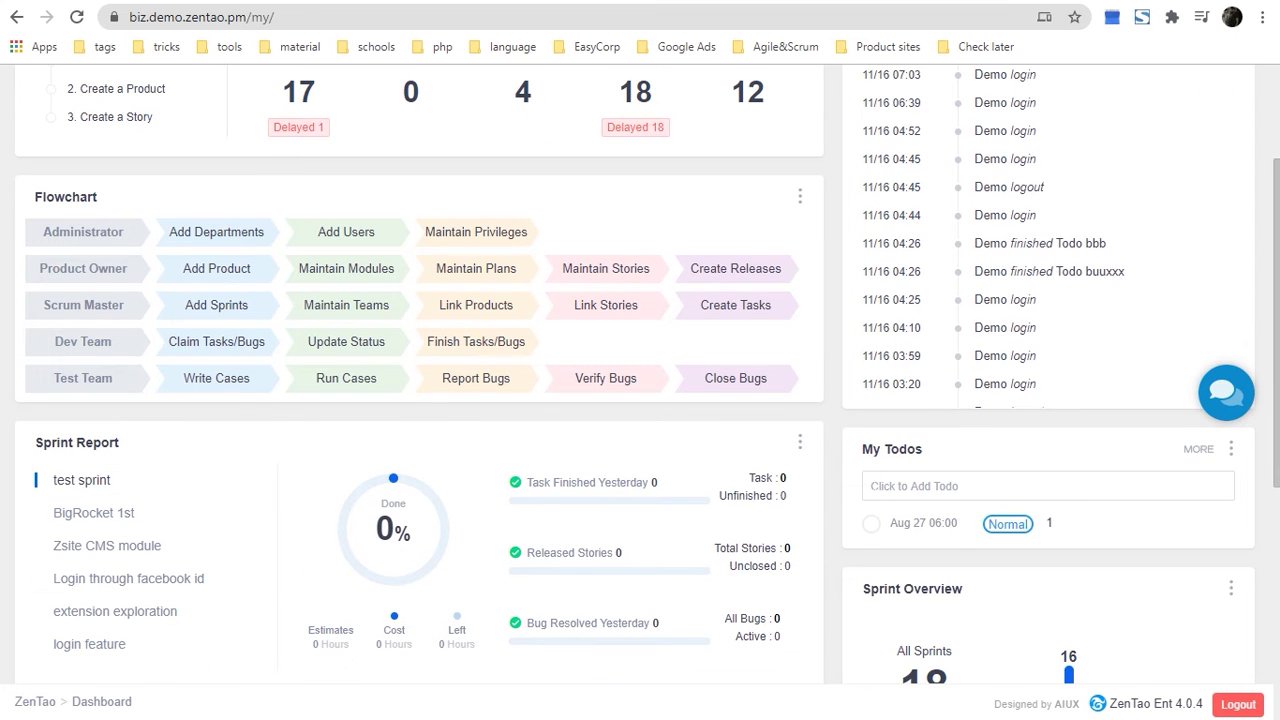
scroll(835, 353, "up", 2)
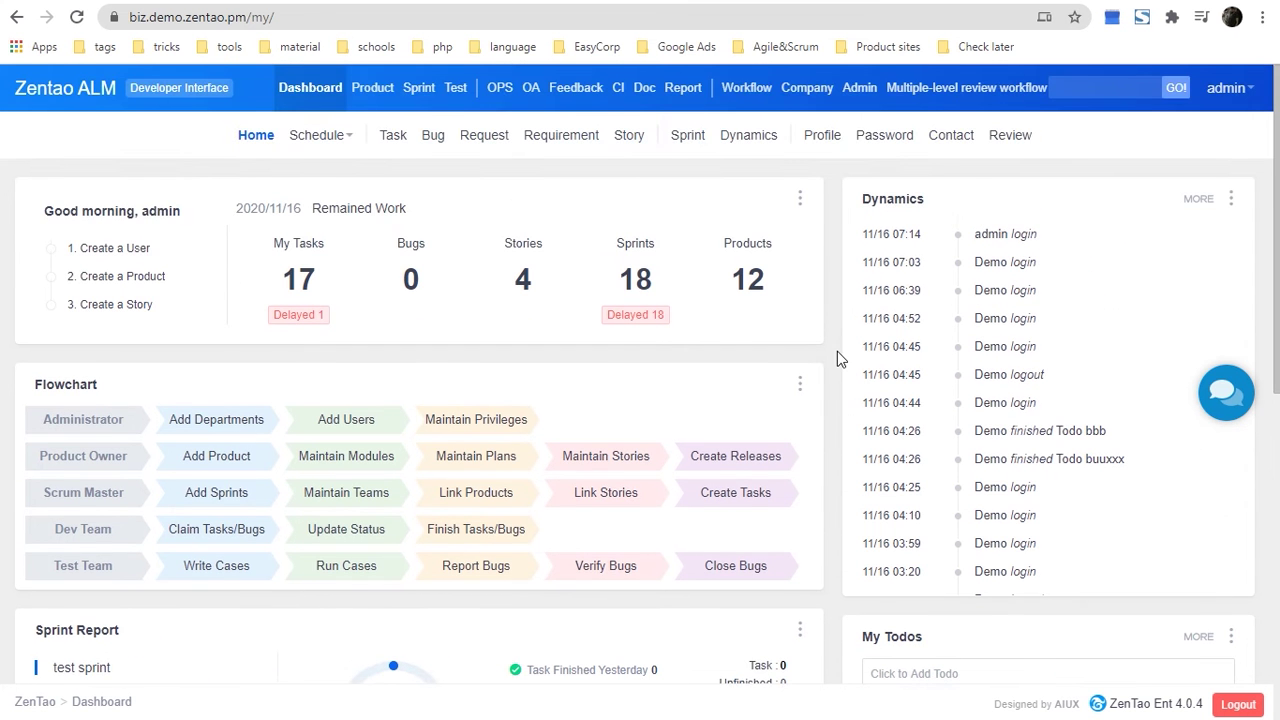
scroll(824, 330, "down", 3)
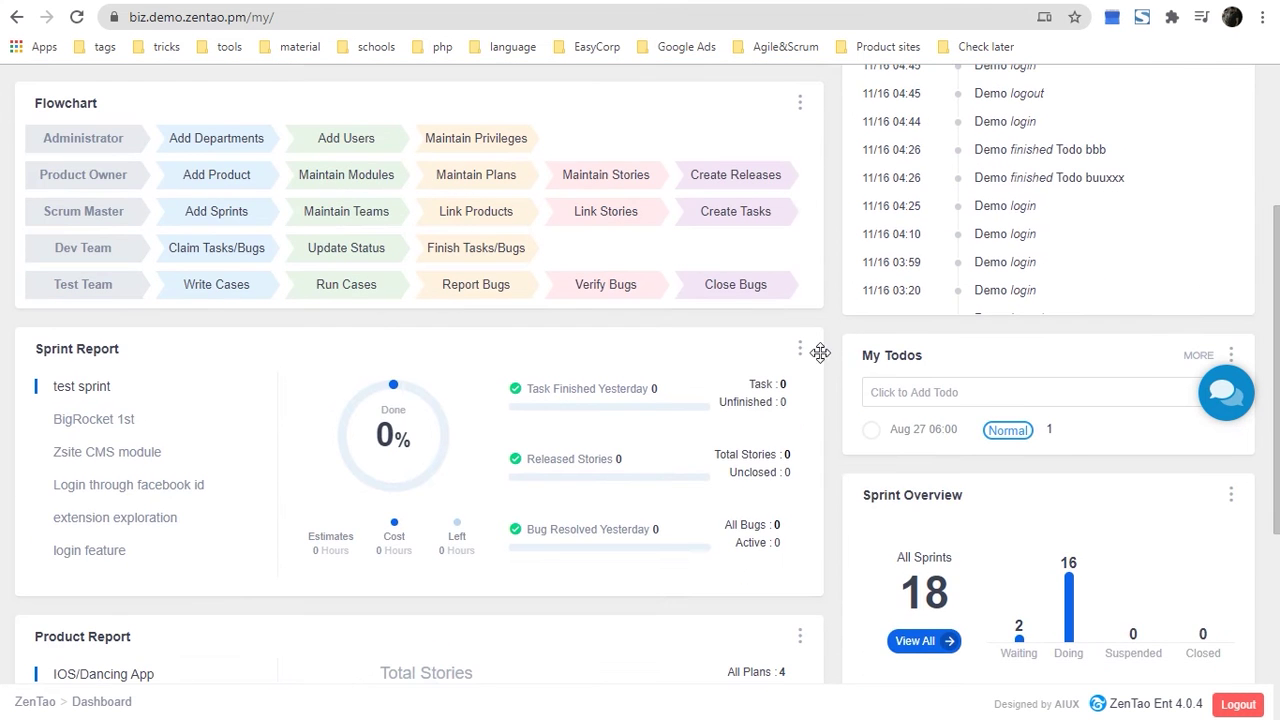
scroll(836, 333, "up", 3)
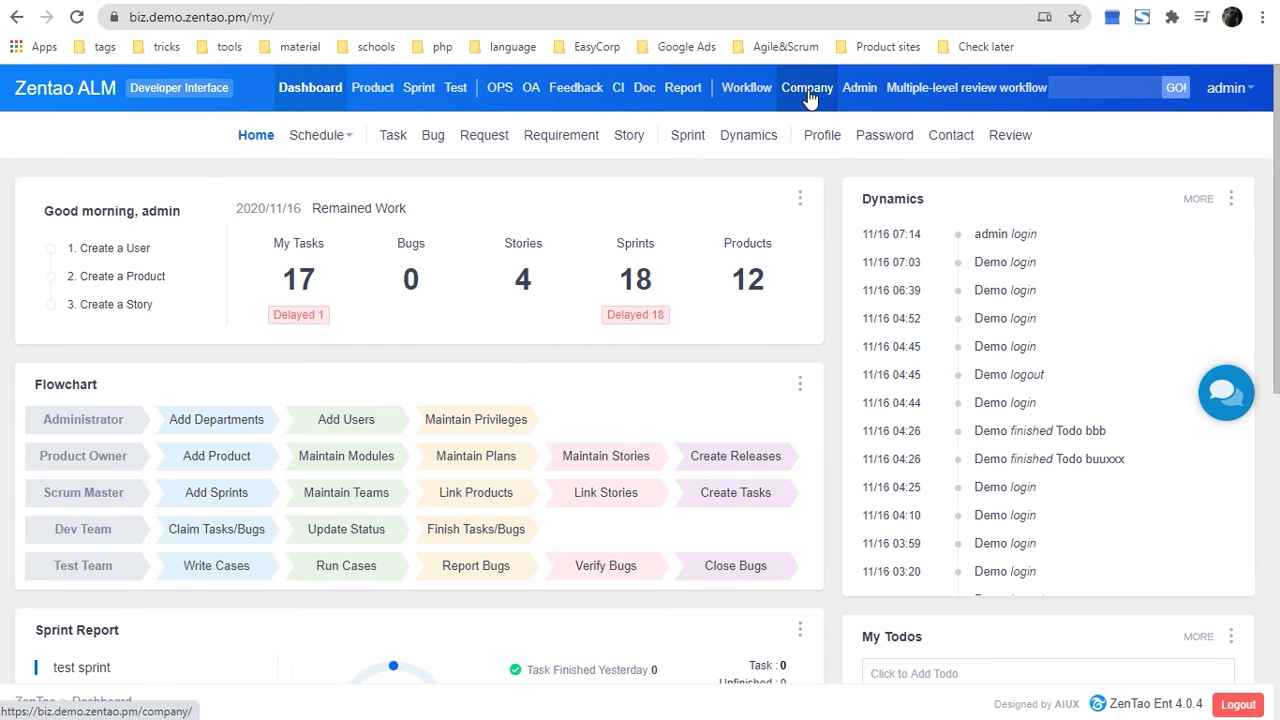
left_click(808, 96)
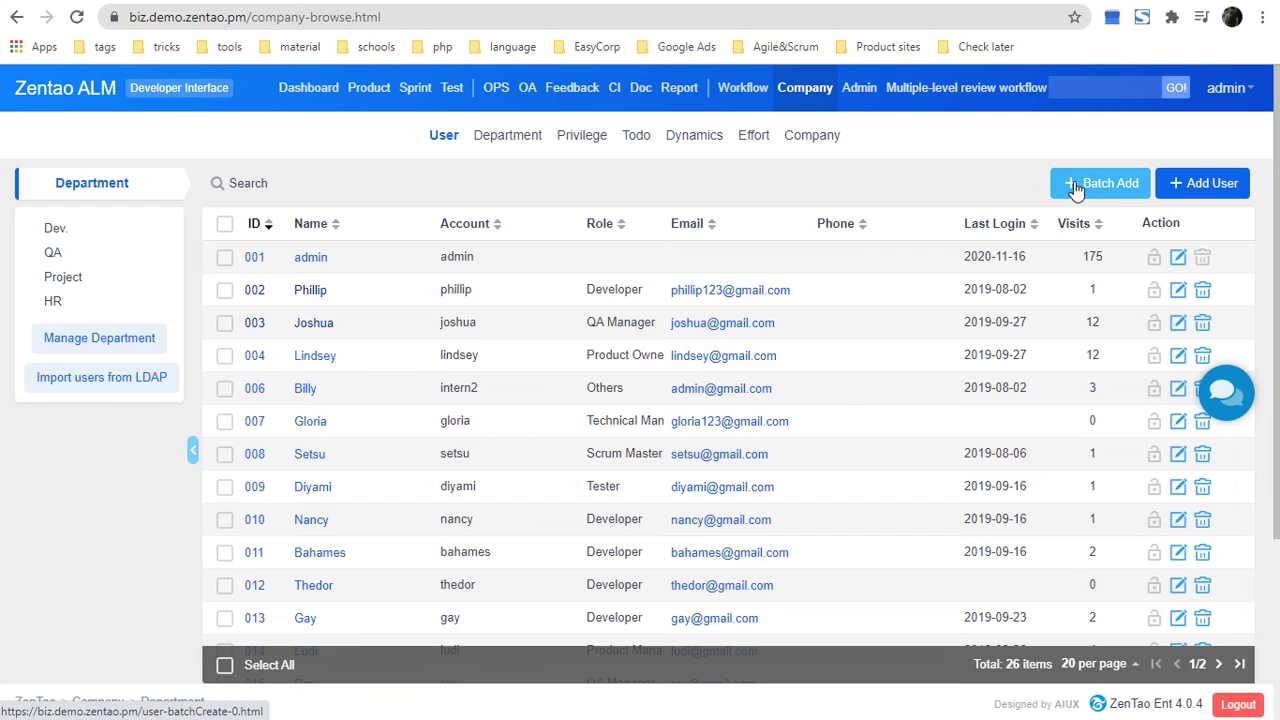
- Browse the Company user list and switch to the privilege groups list
scroll(400, 405, "down", 1)
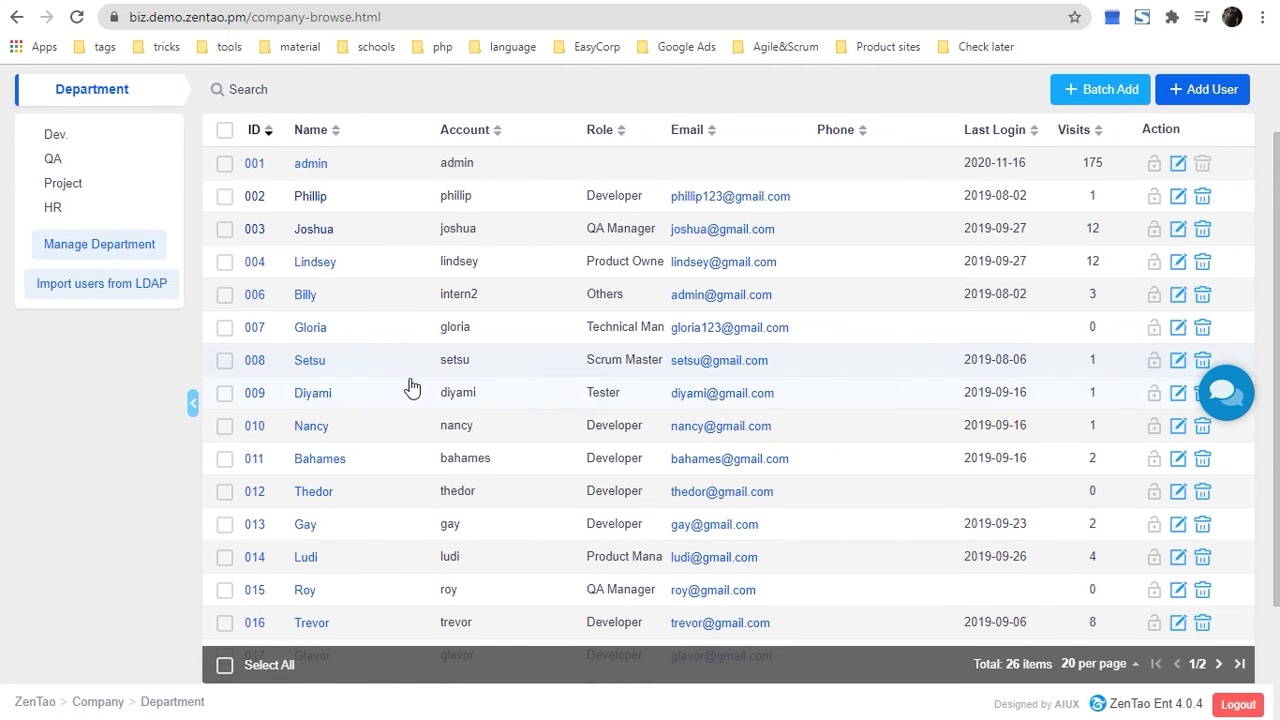
scroll(540, 393, "up", 1)
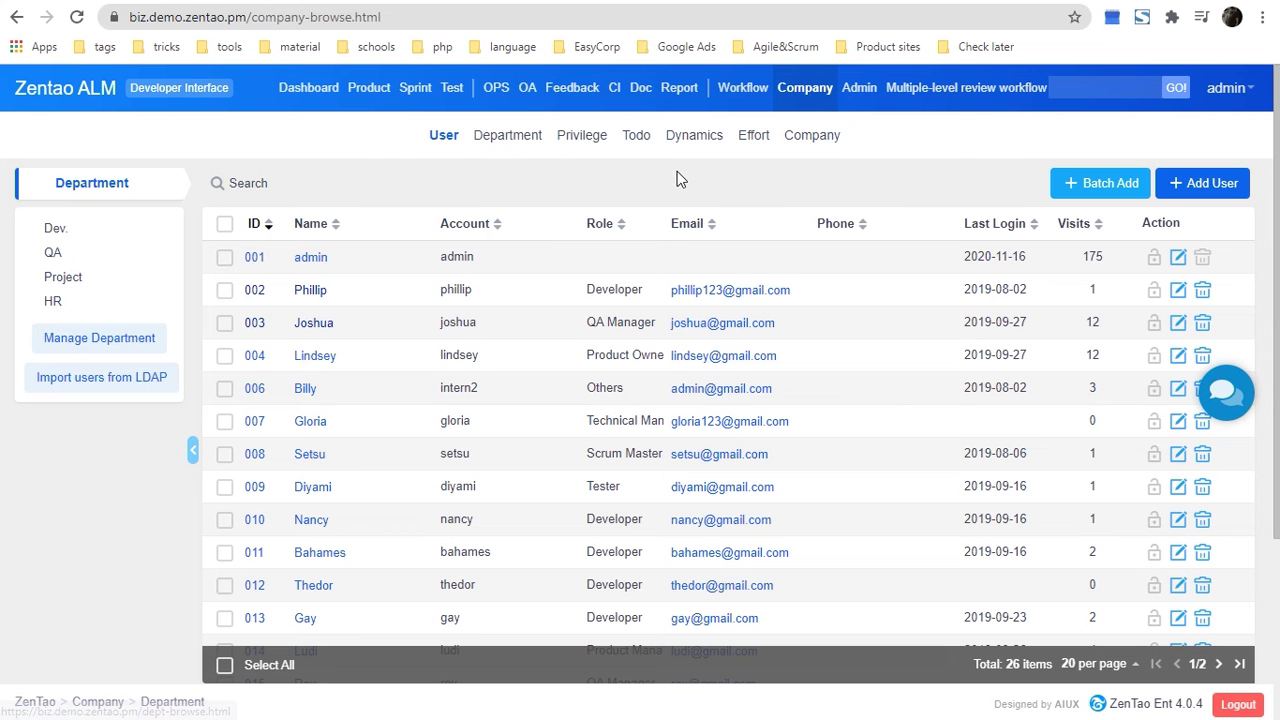
left_click(583, 150)
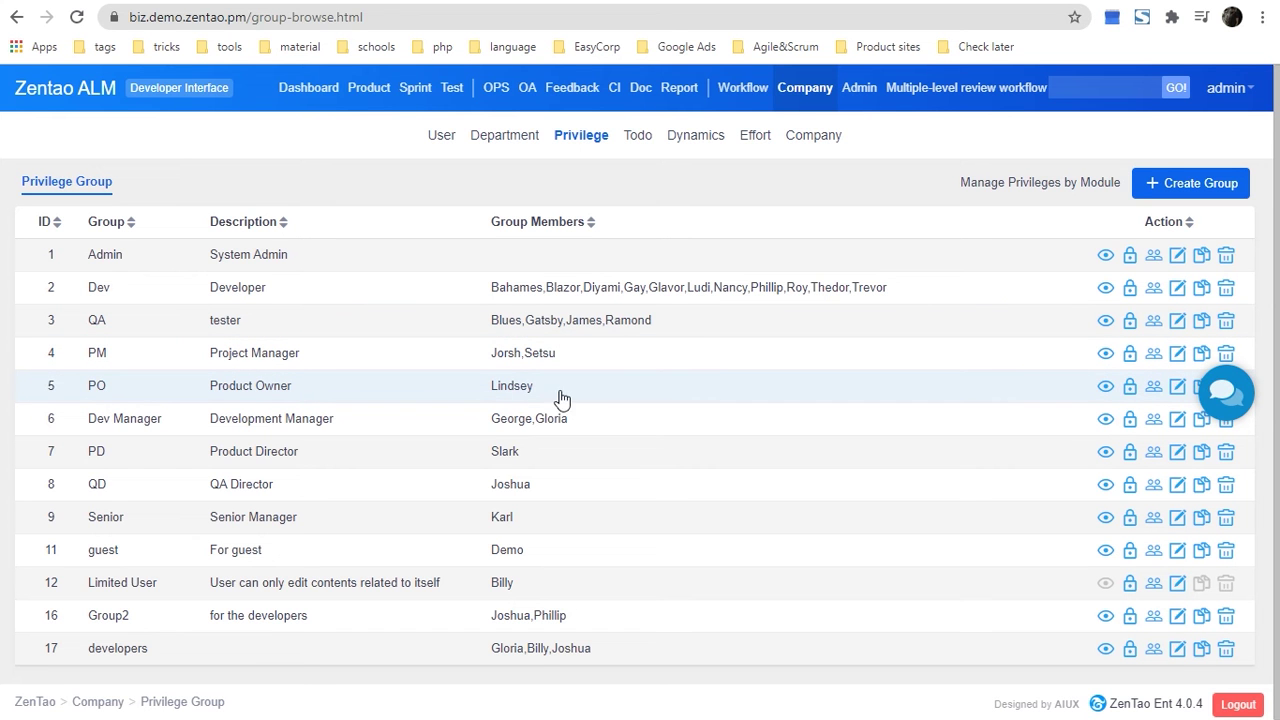
- Open the PO group's Manage Privileges page and uncheck the Dashboard Review privilege
left_click(1130, 388)
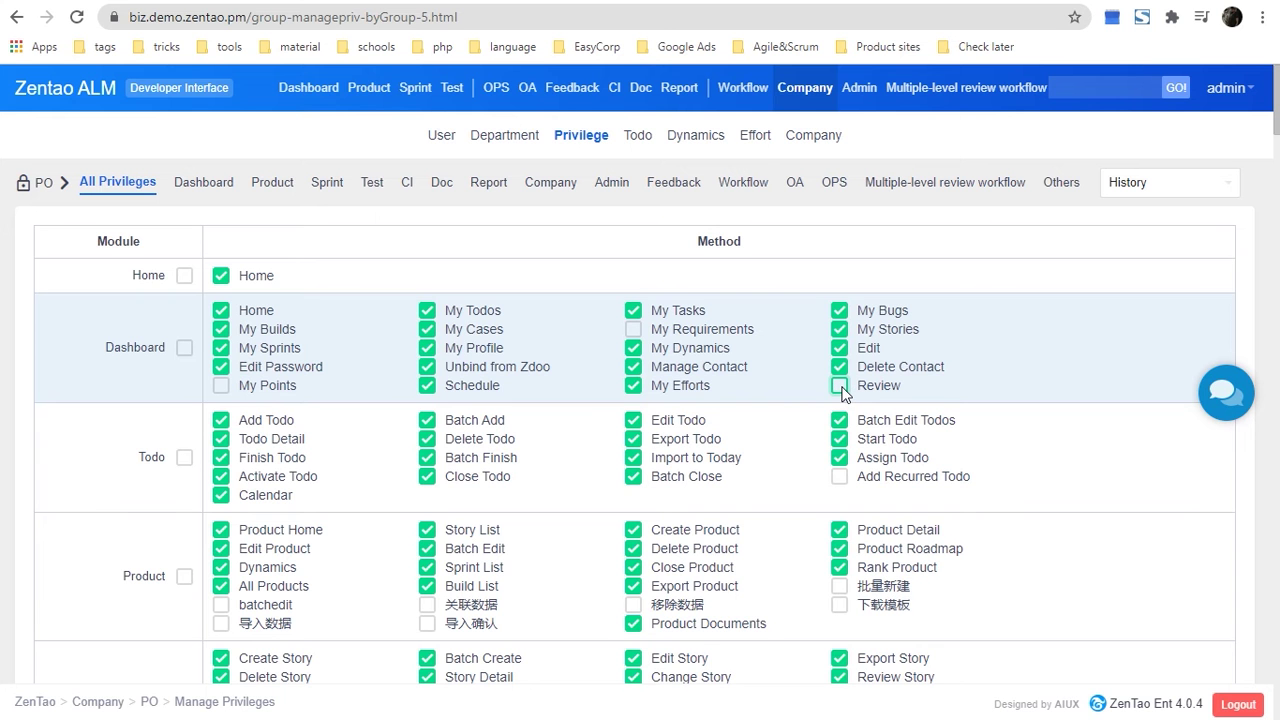
left_click(967, 264)
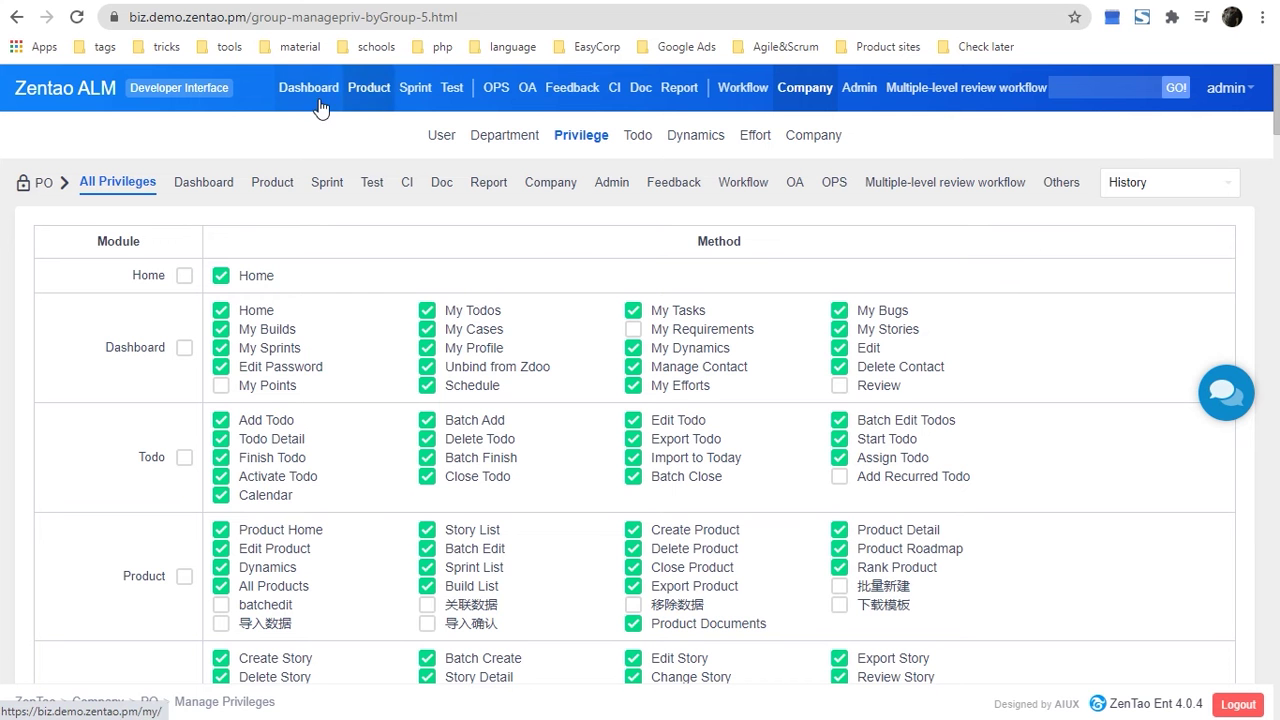
- Show BigRocket's story list with stories 040, 039 and 002, then its plan list
left_click(366, 92)
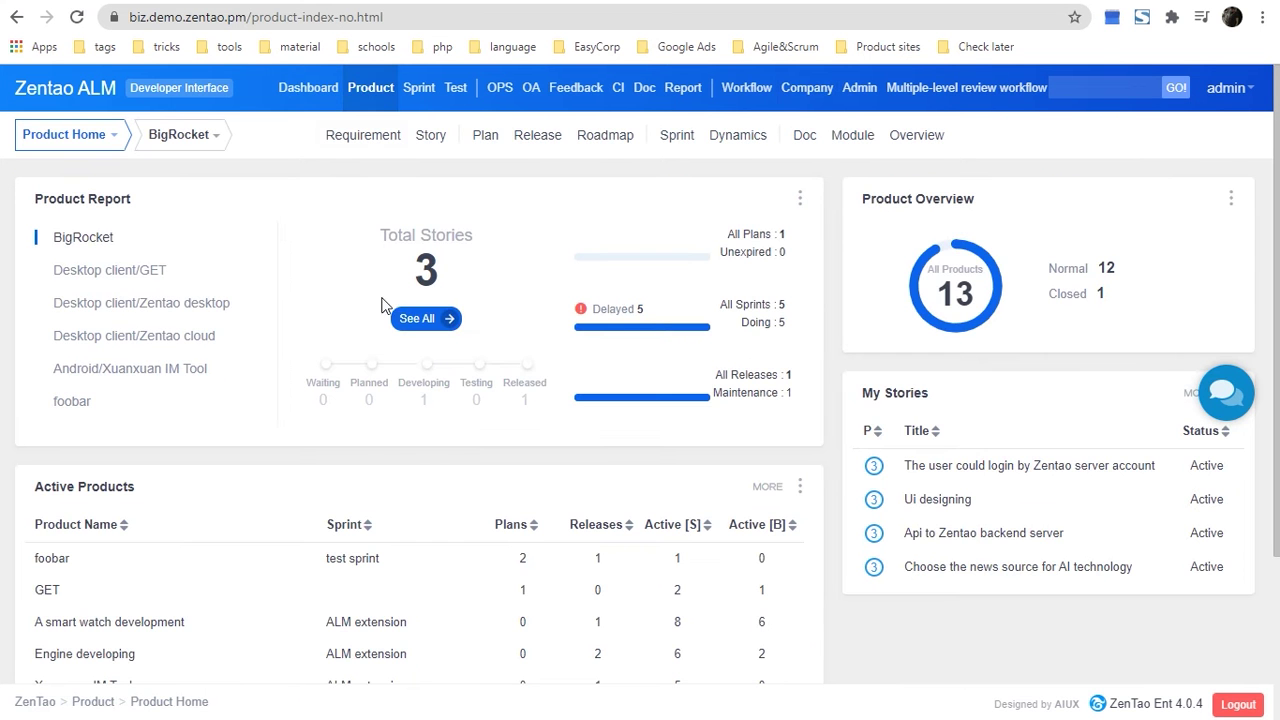
scroll(383, 349, "down", 1)
scroll(520, 327, "up", 1)
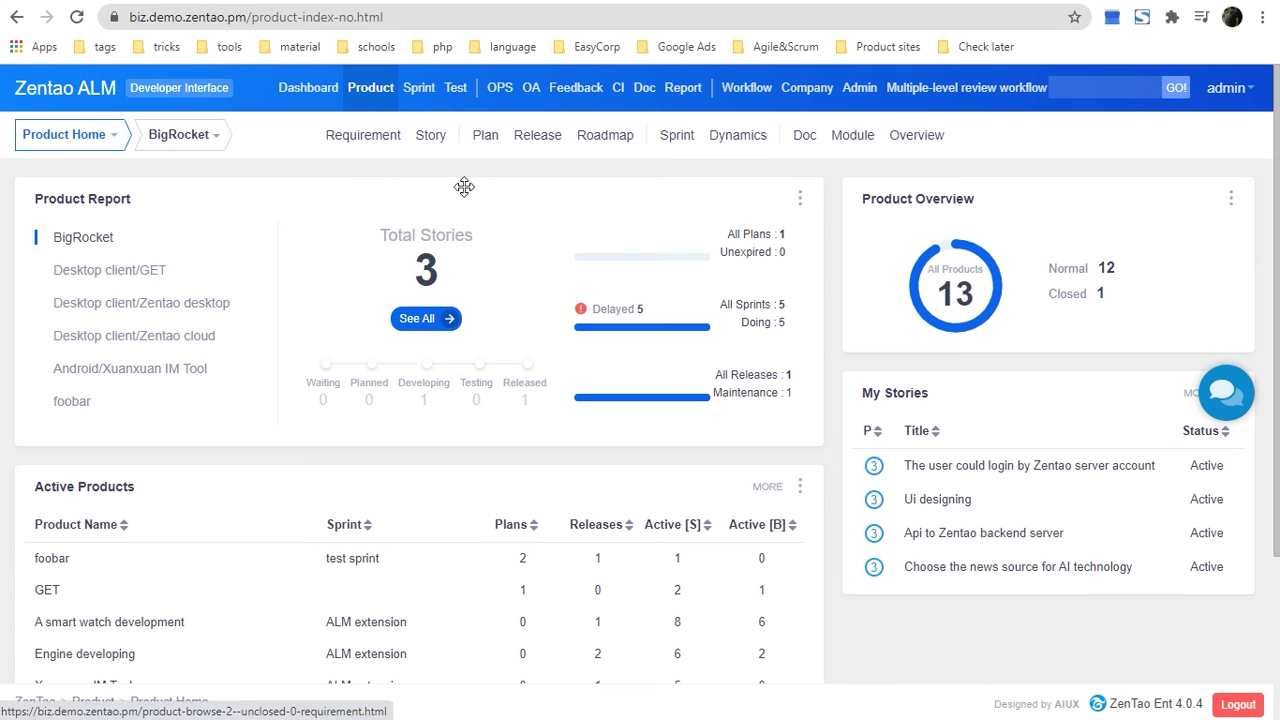
left_click(421, 150)
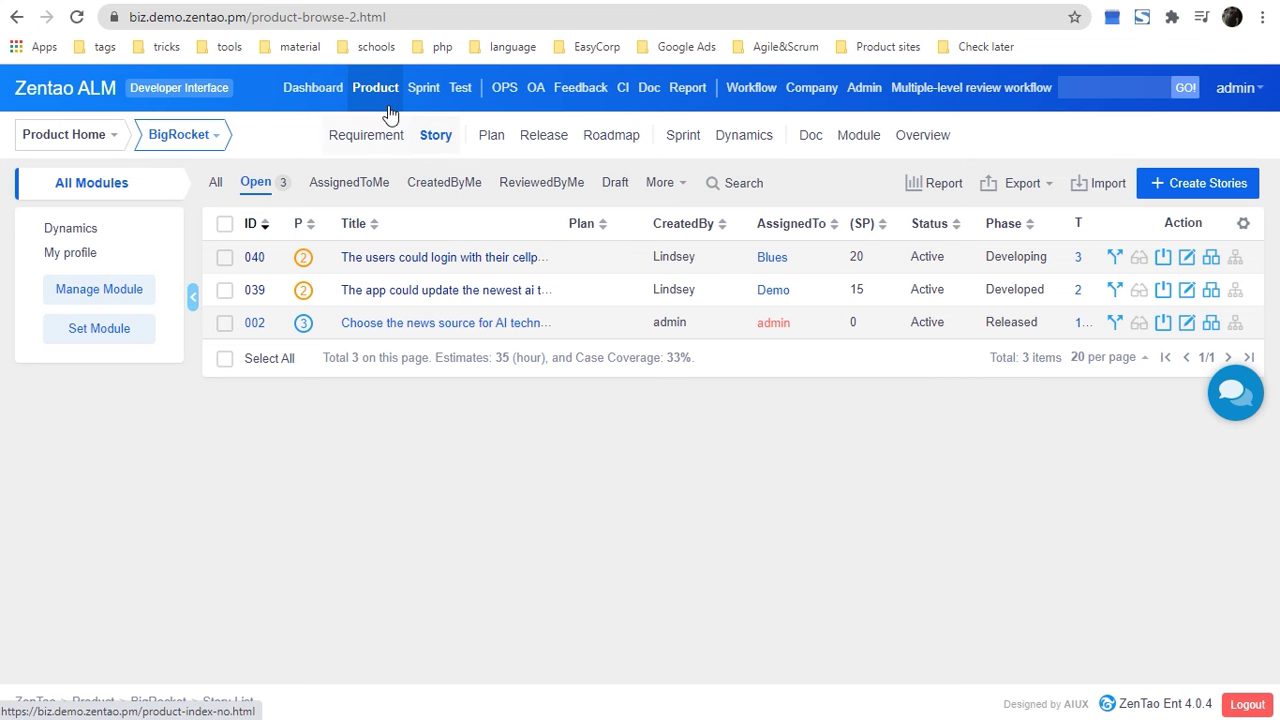
left_click(489, 144)
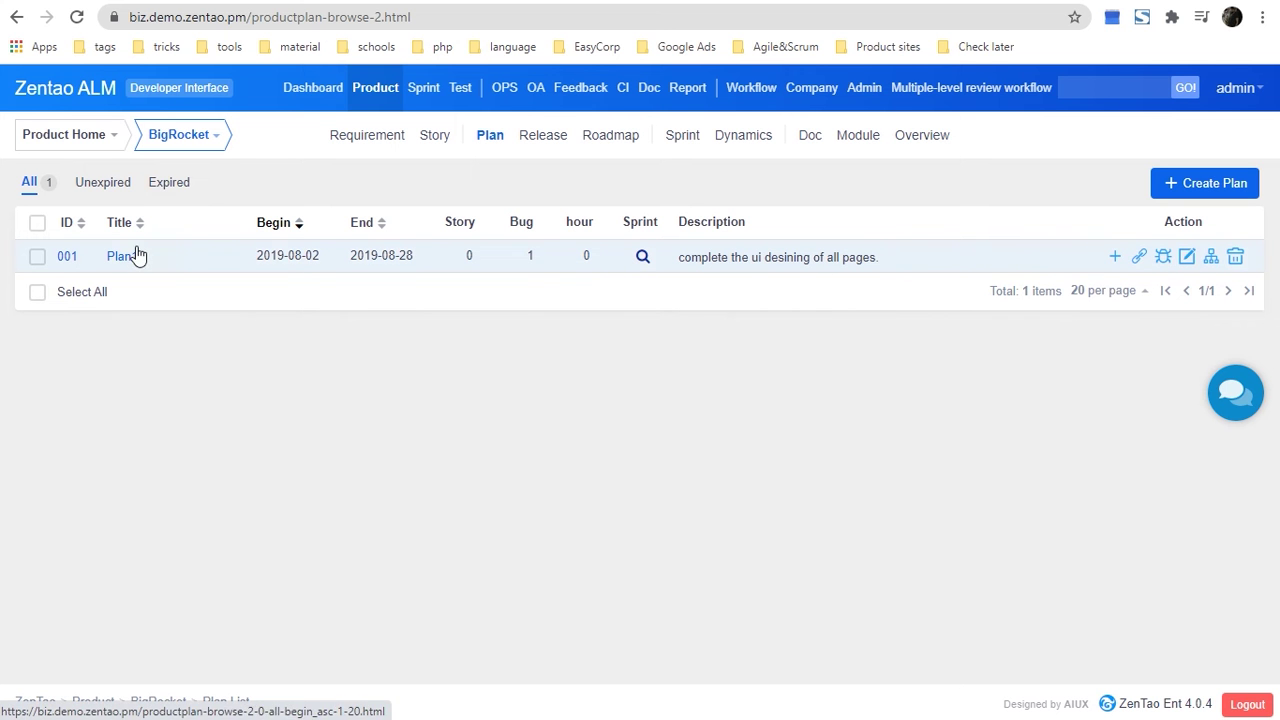
- Open Plan1 (2019-08-02 to 2019-08-28) showing unlinked stories 040, 039 and 002
left_click(1140, 262)
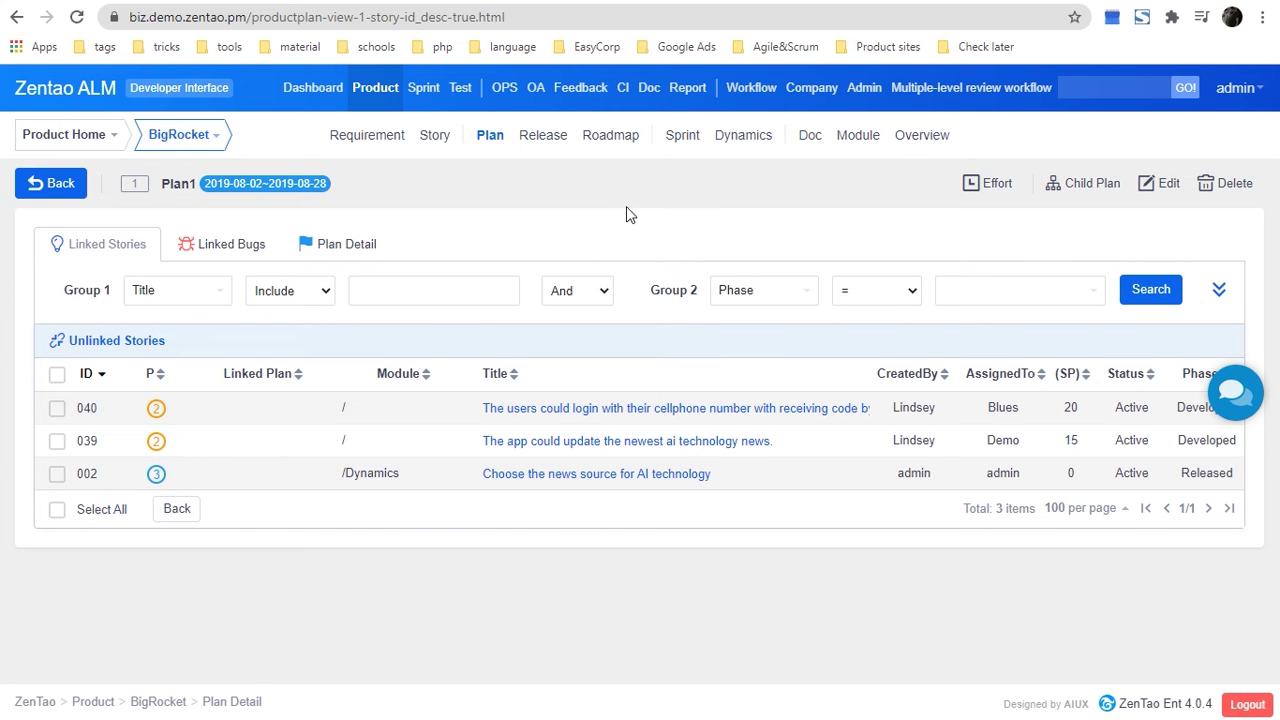
left_click(428, 110)
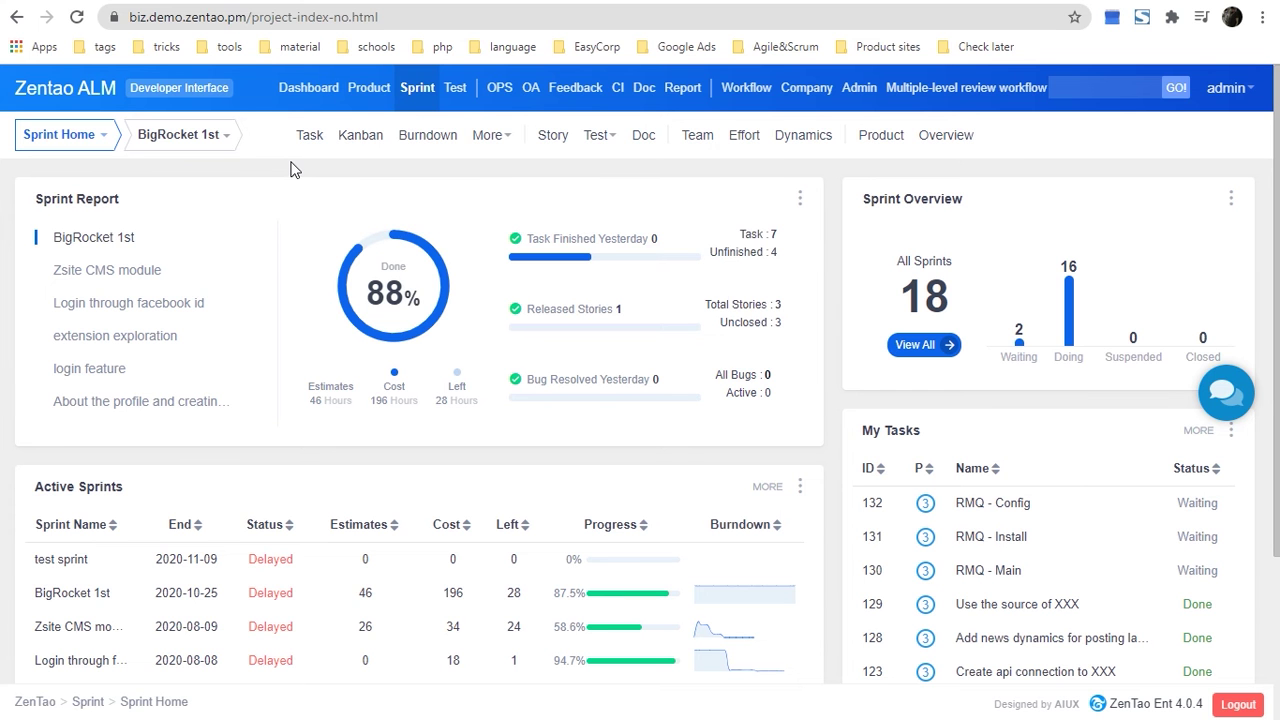
- Browse the sprint list from the BigRocket 1st breadcrumb and view its linked product BigRocket
left_click(228, 143)
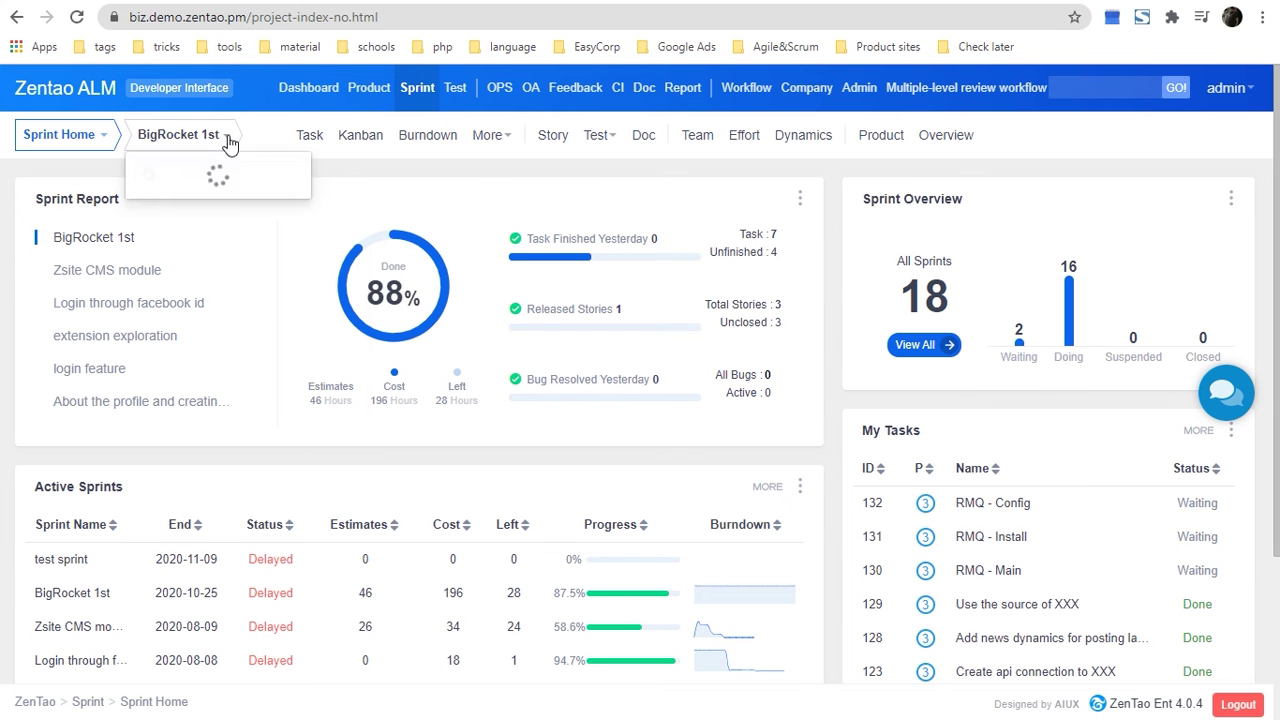
left_click(210, 146)
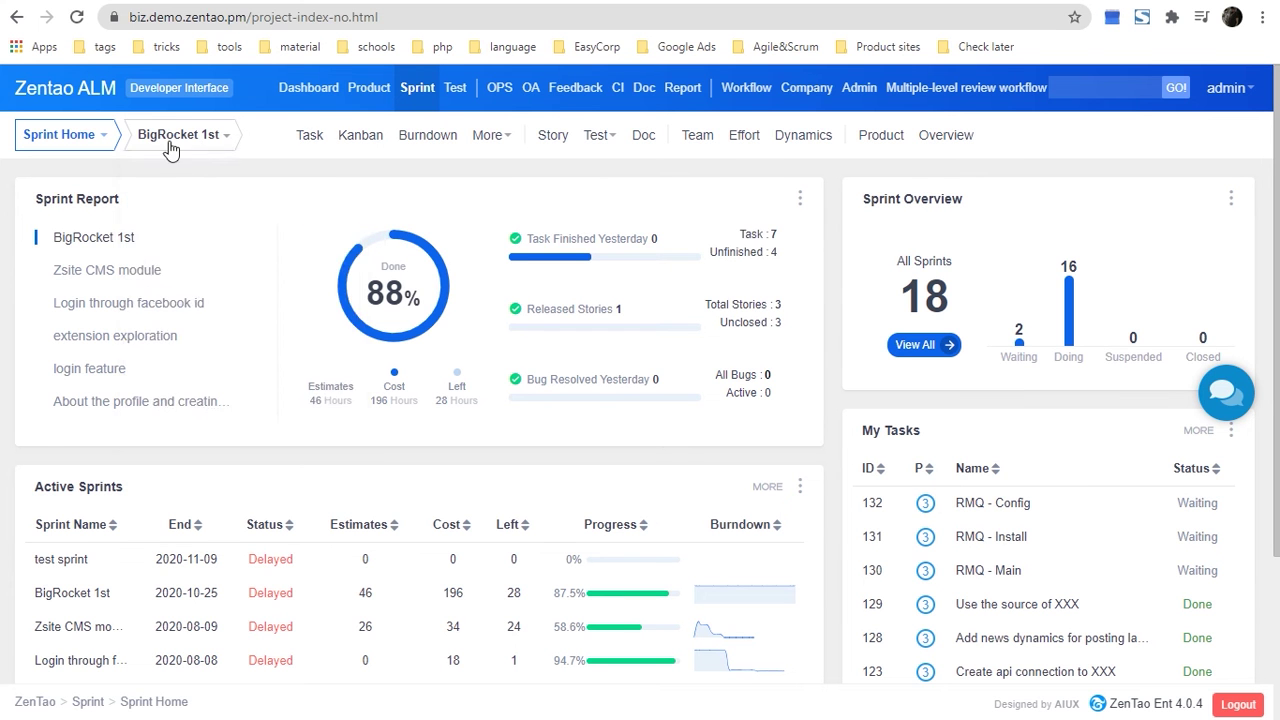
left_click(216, 143)
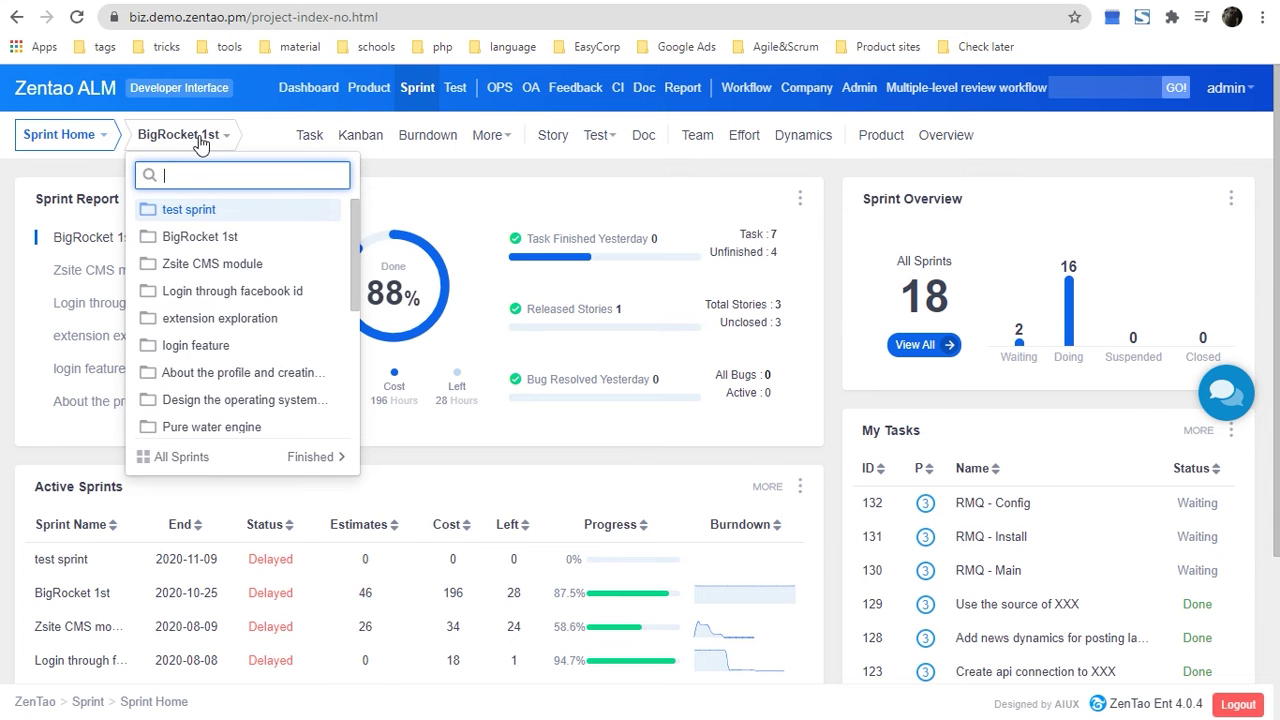
scroll(220, 330, "down", 3)
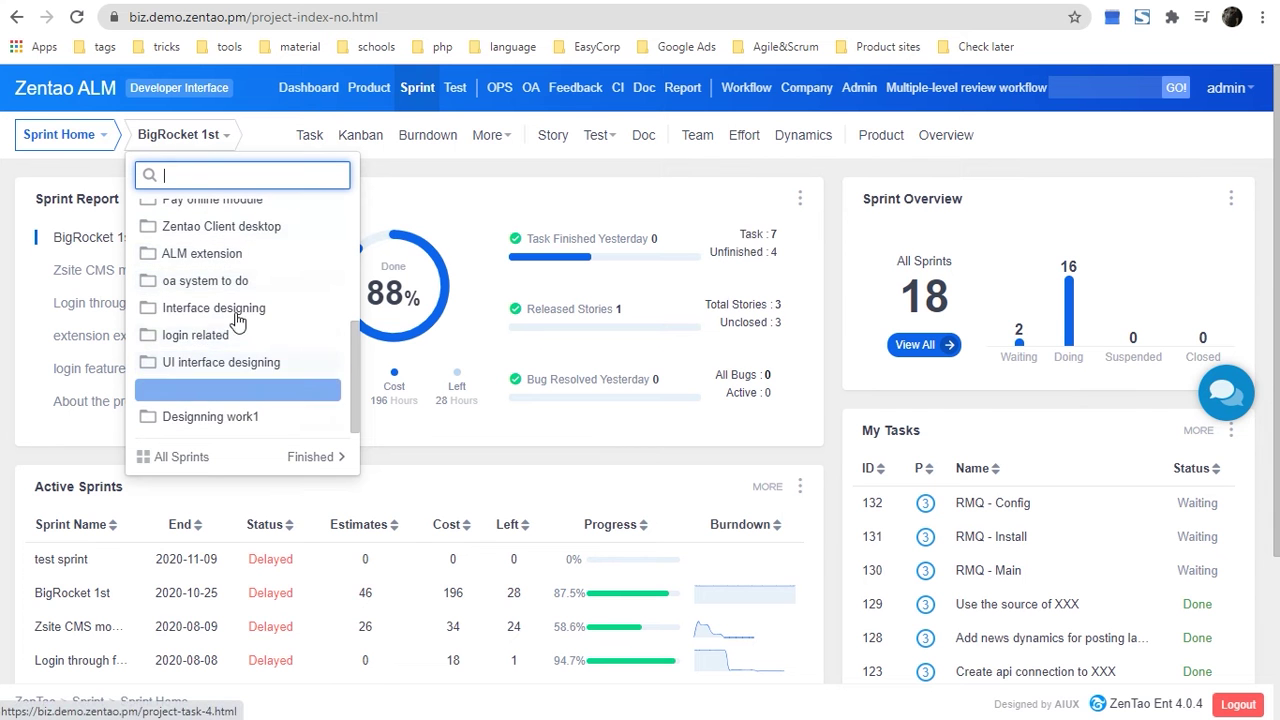
left_click(380, 180)
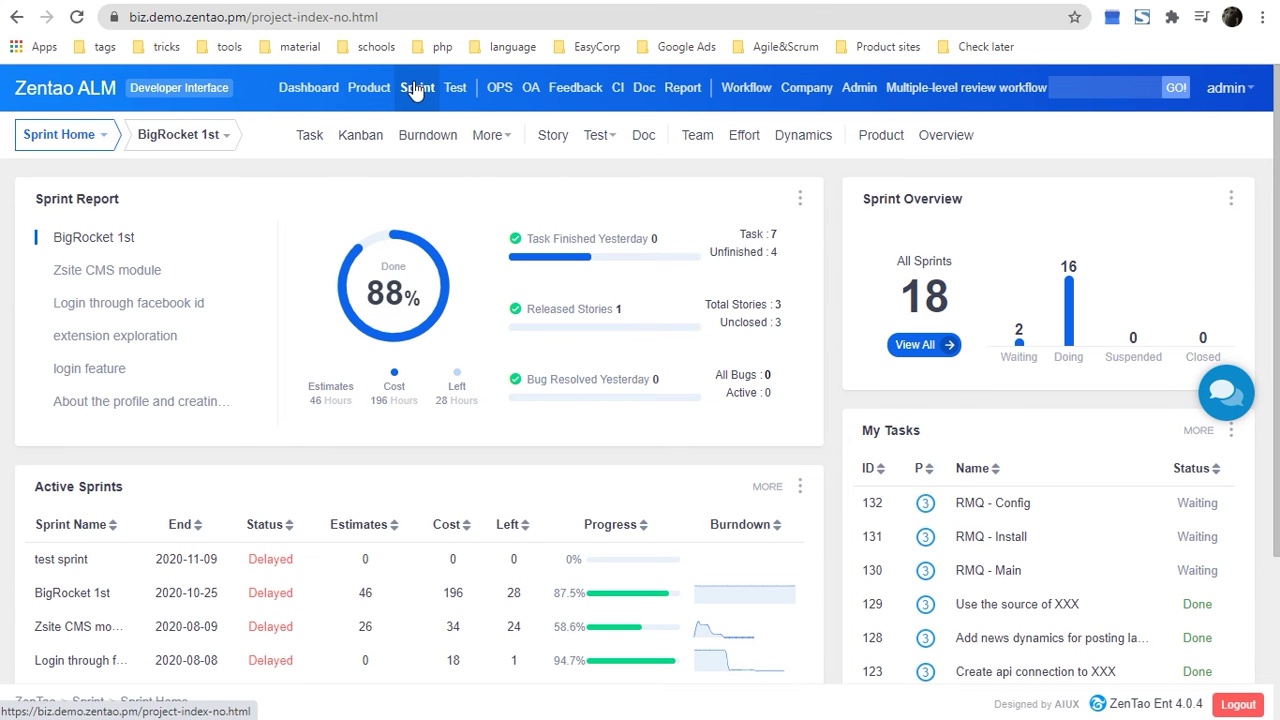
left_click(866, 153)
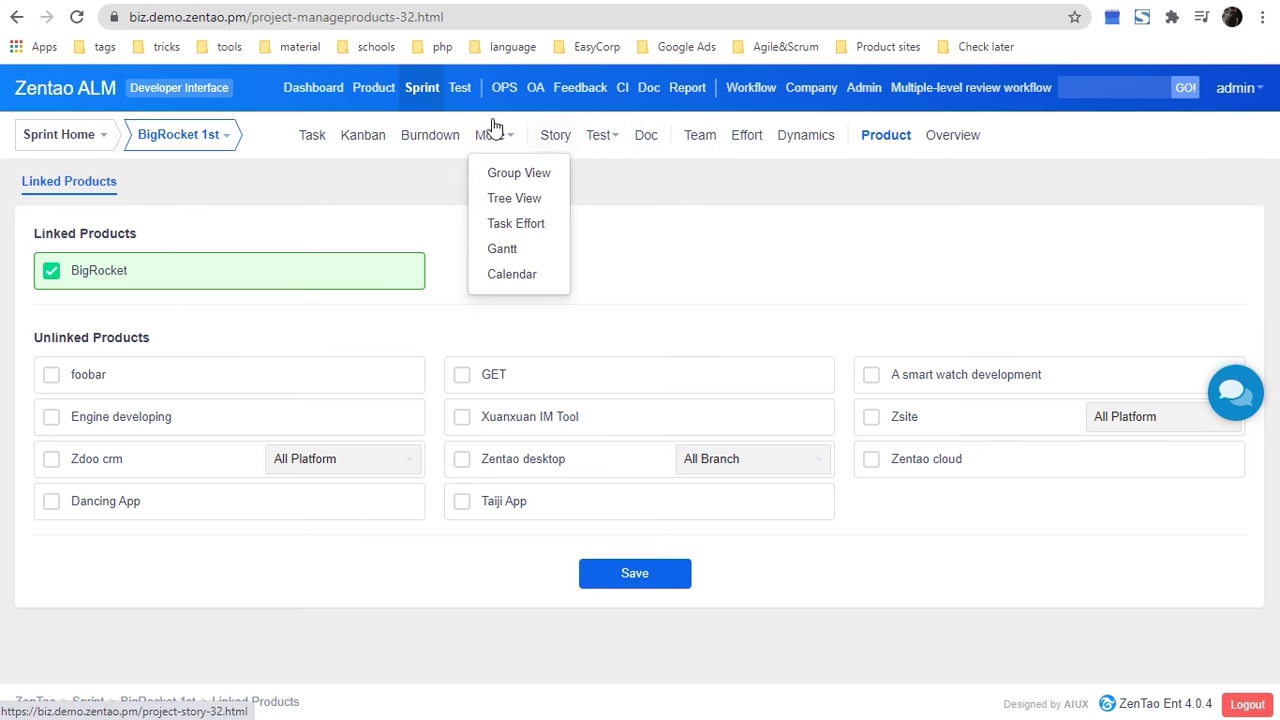
- List BigRocket 1st's stories 040, 039 and 002 (35 hours) and check the Link Story options
left_click(555, 139)
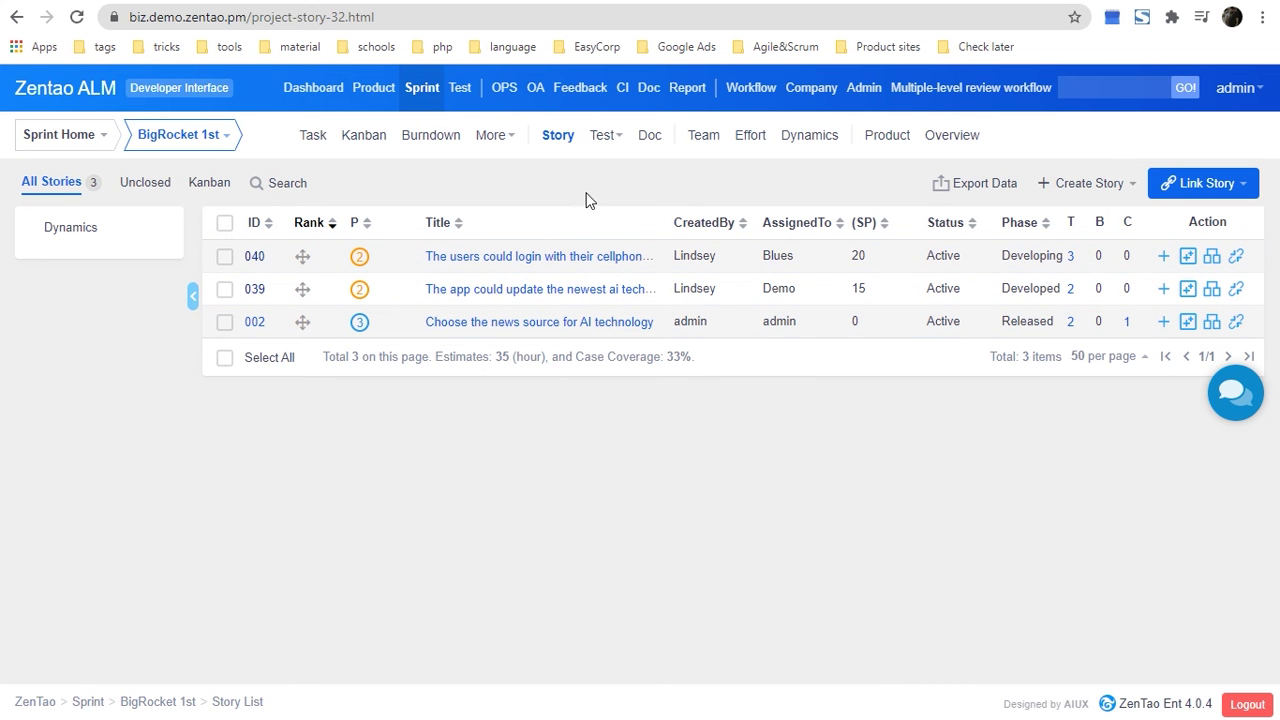
left_click(1215, 188)
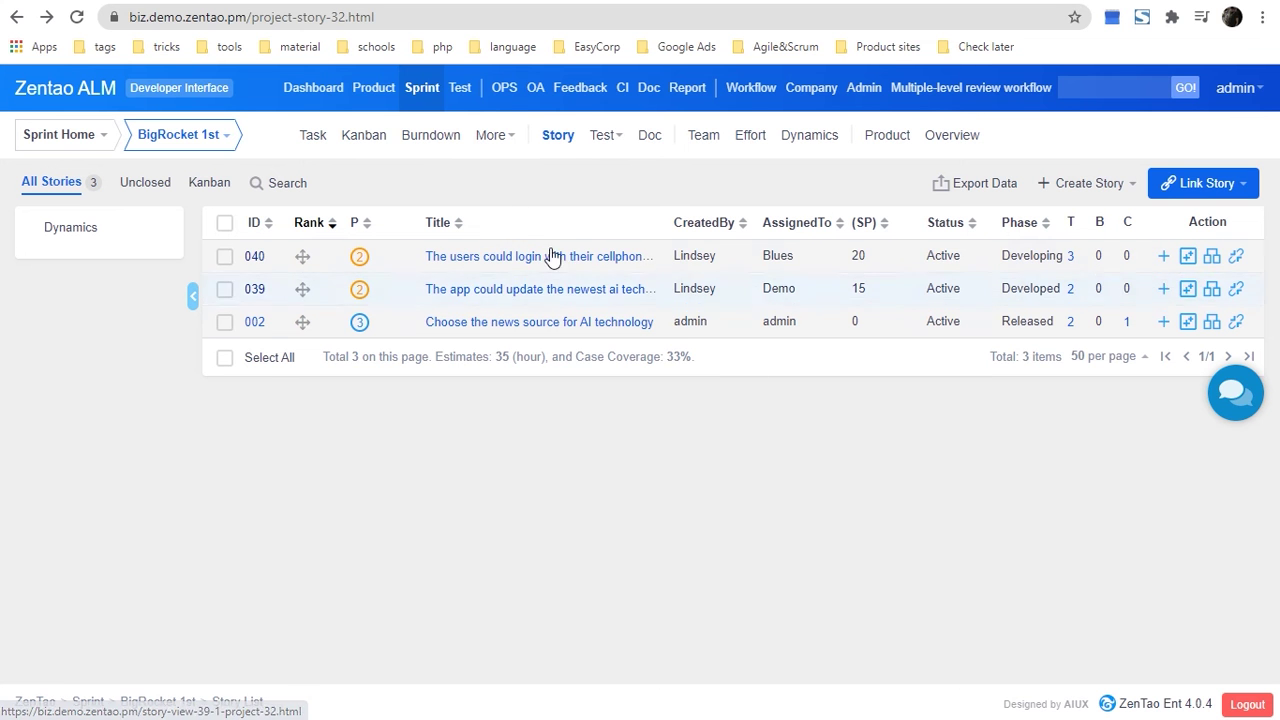
- Batch-create tasks for story 040, linking the first row to story 40 and naming it after its title
left_click(1190, 258)
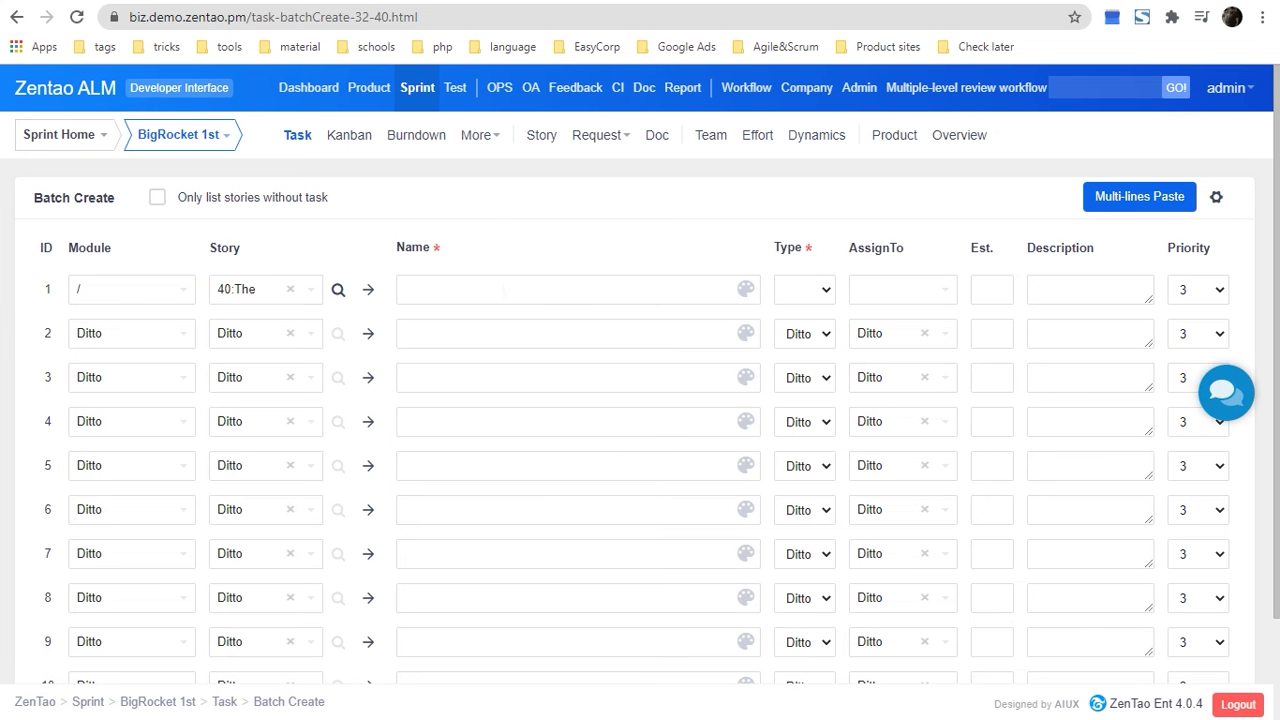
left_click(535, 293)
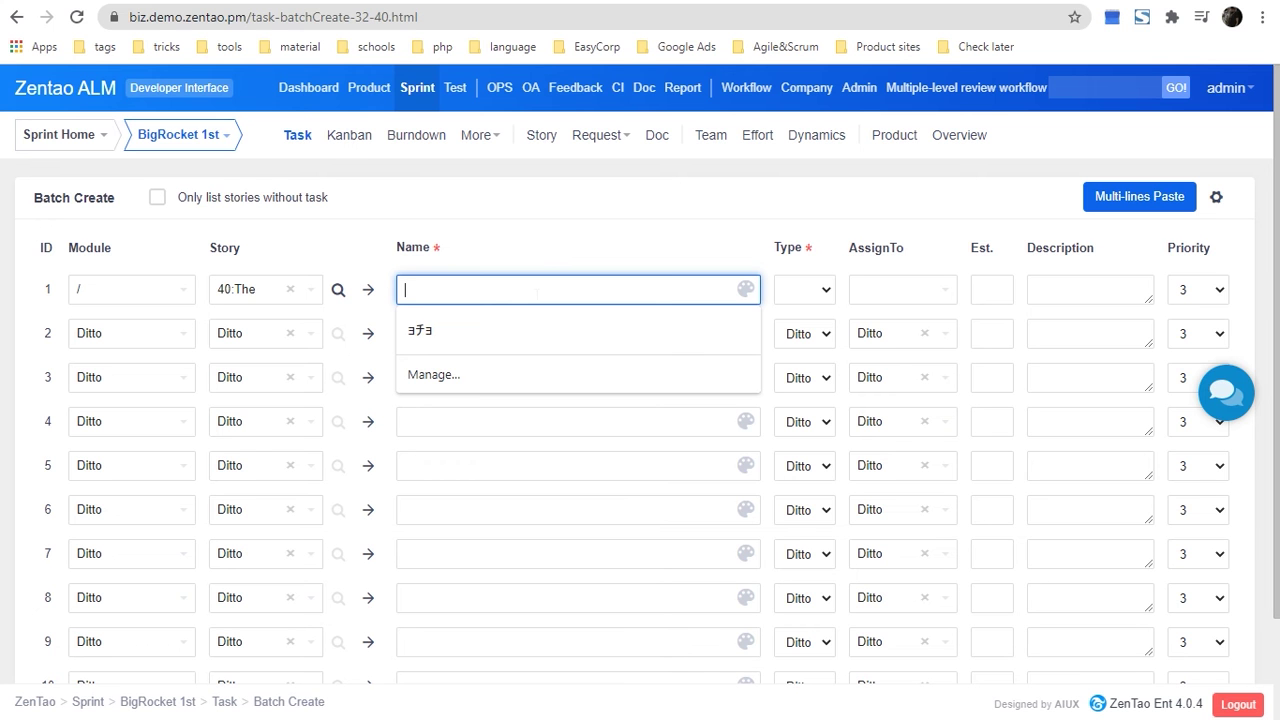
left_click(556, 241)
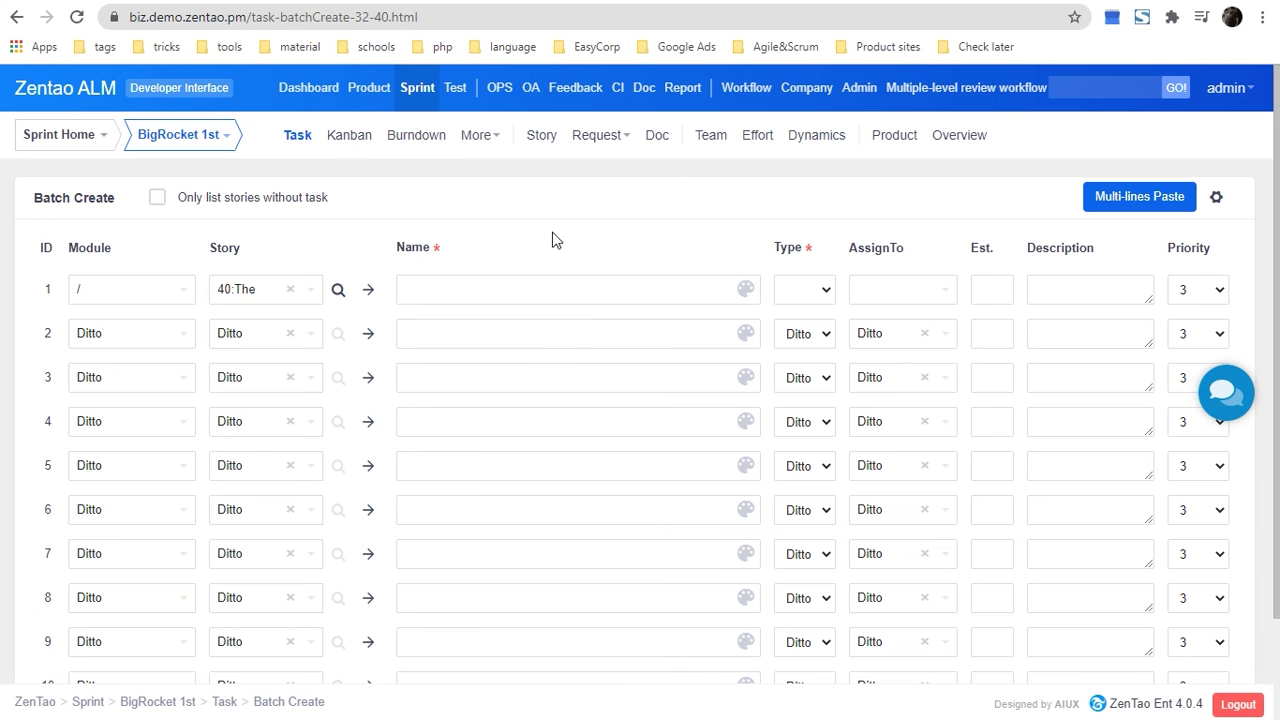
left_click(243, 288)
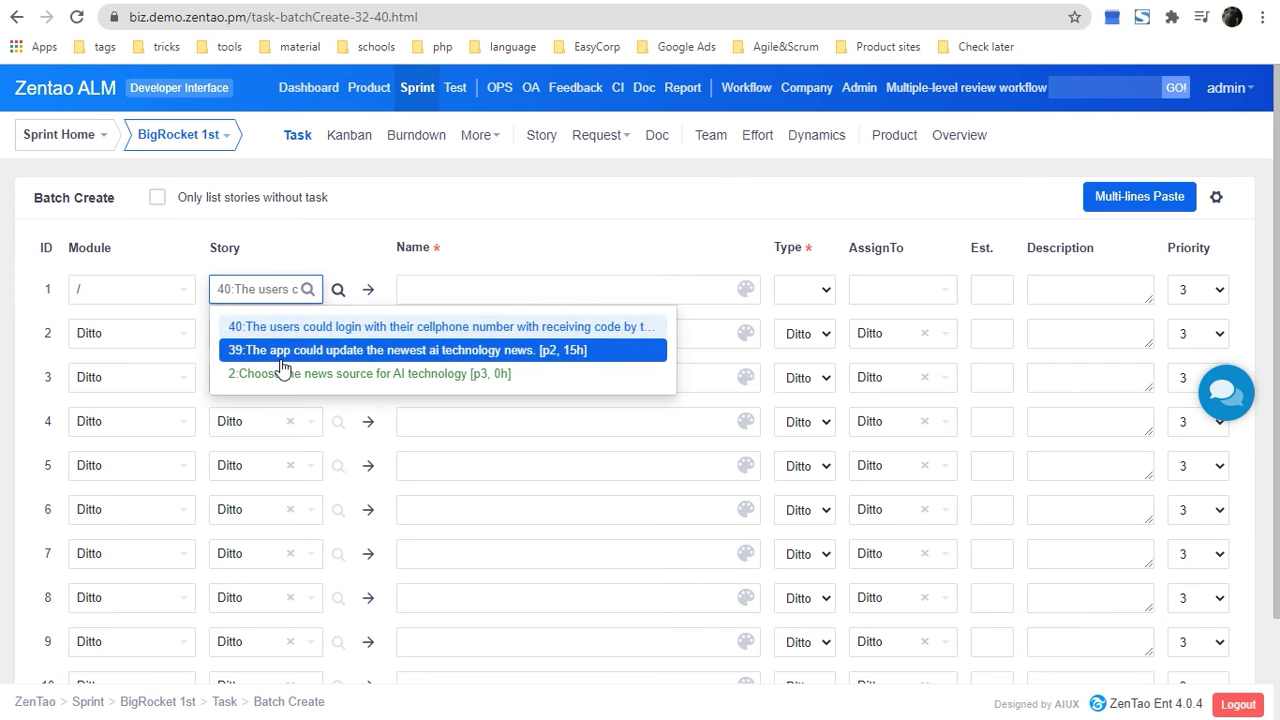
key("Return")
left_click(368, 289)
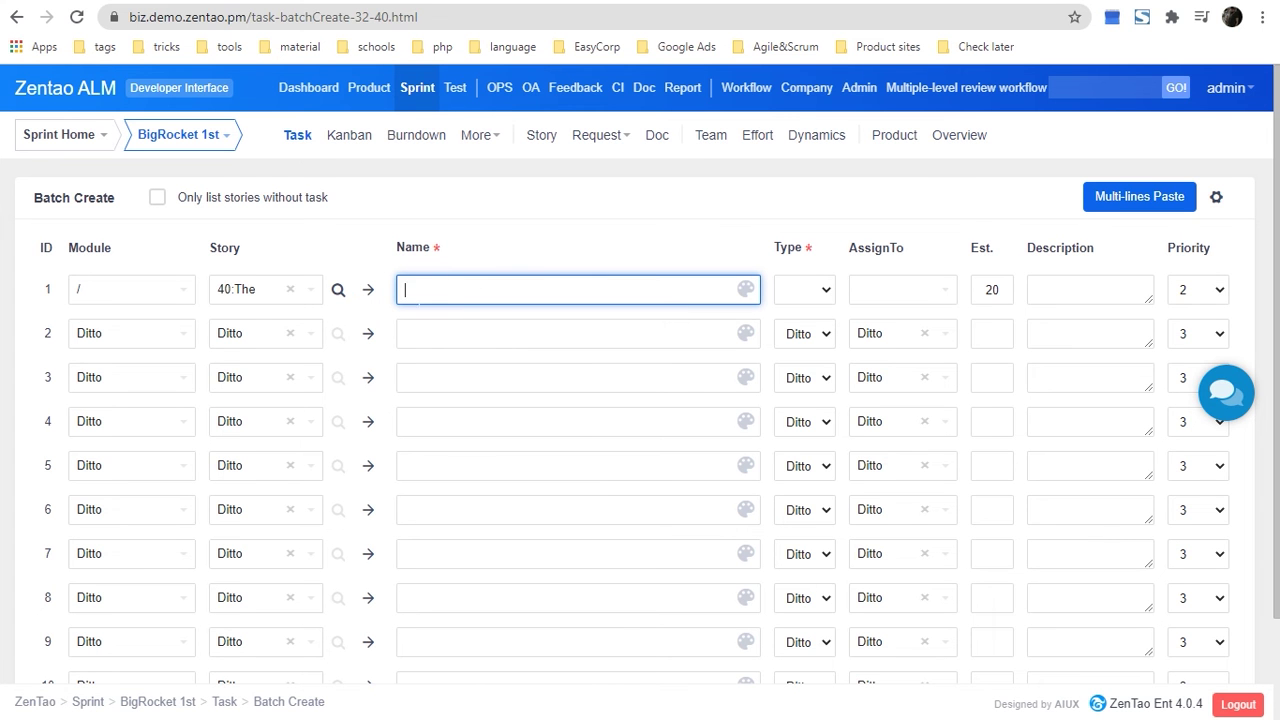
left_click(266, 290)
left_click(405, 290)
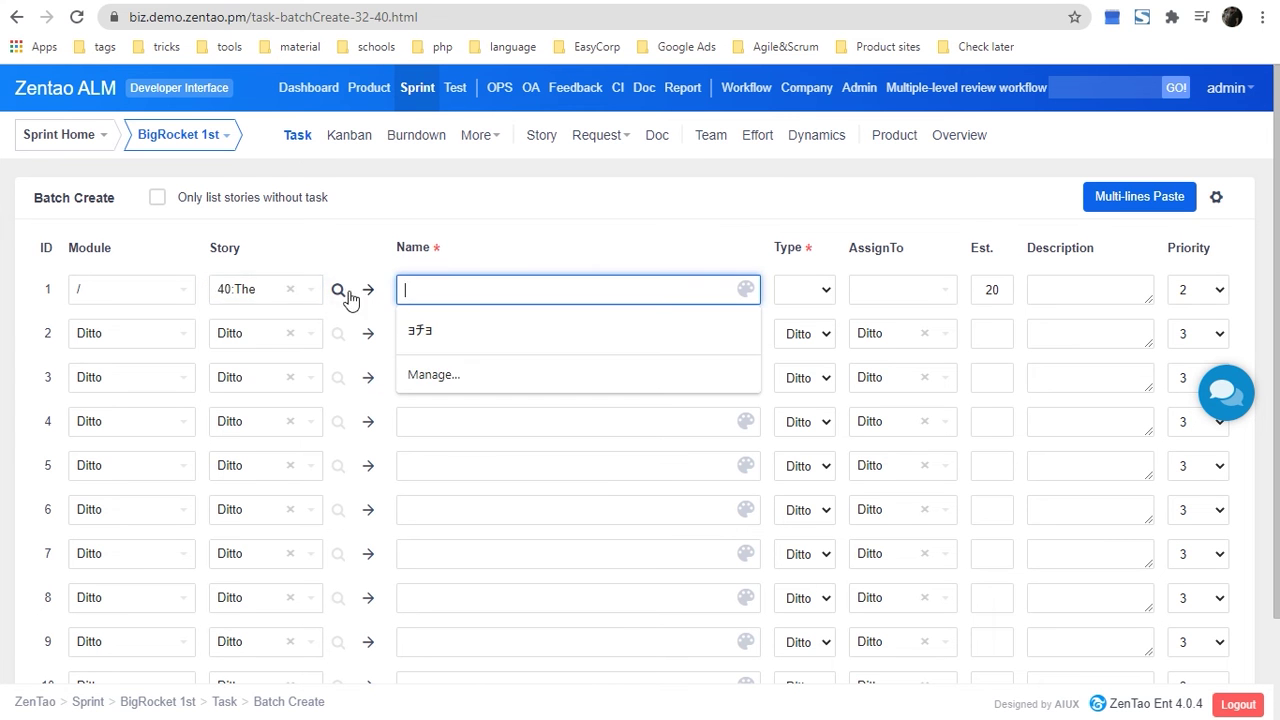
left_click(366, 292)
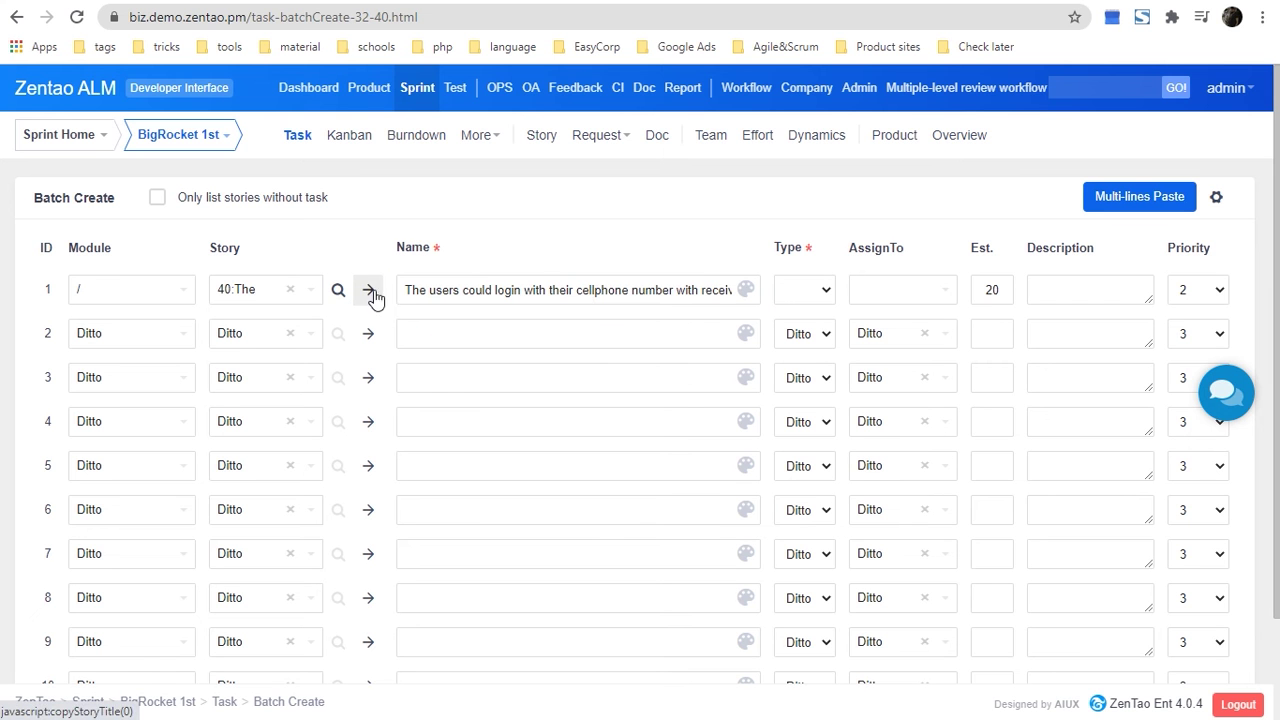
mouse_move(590, 294)
left_mouse_down()
mouse_move(669, 306)
mouse_move(591, 294)
left_mouse_up()
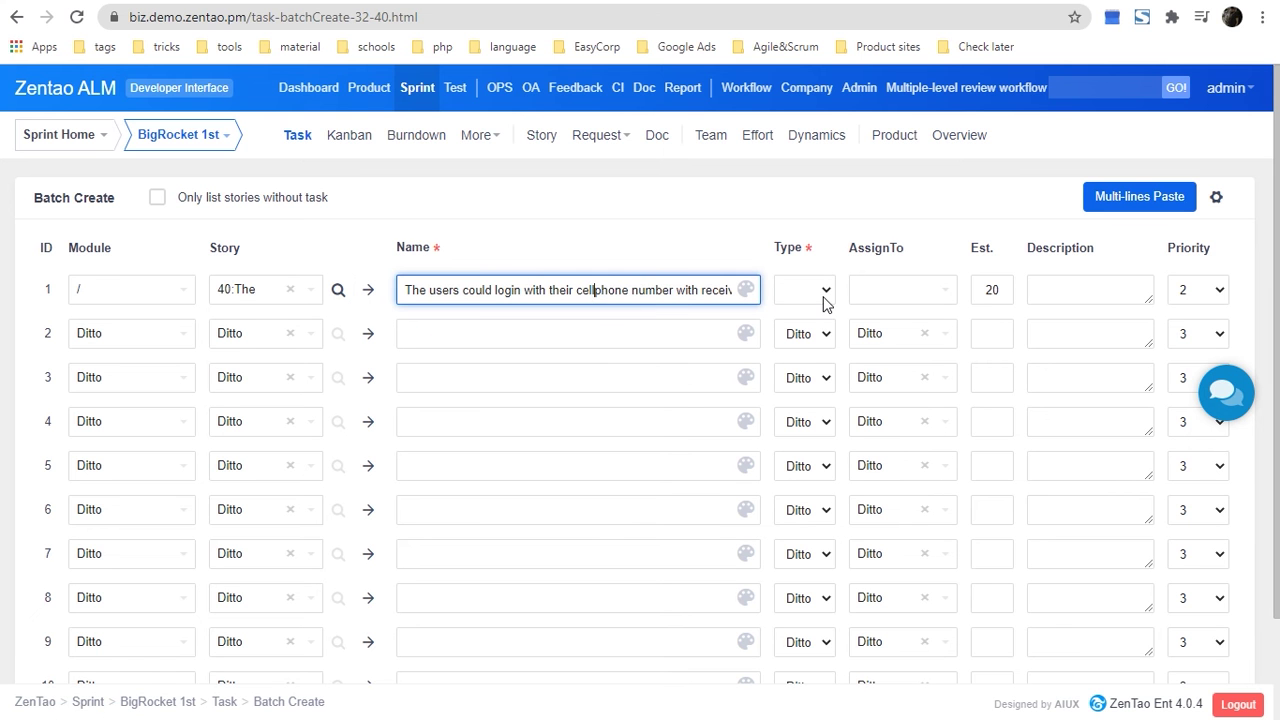
- Make the first task a Develop task assigned to a team developer
left_click(824, 292)
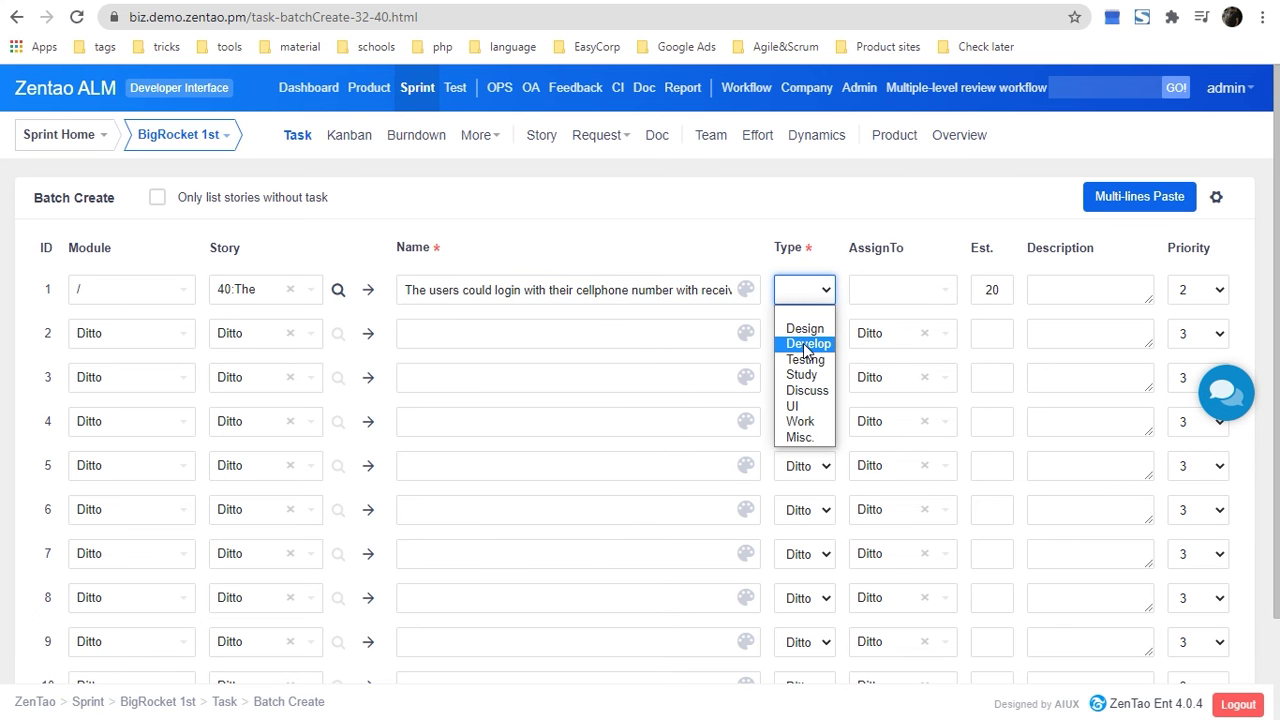
left_click(808, 344)
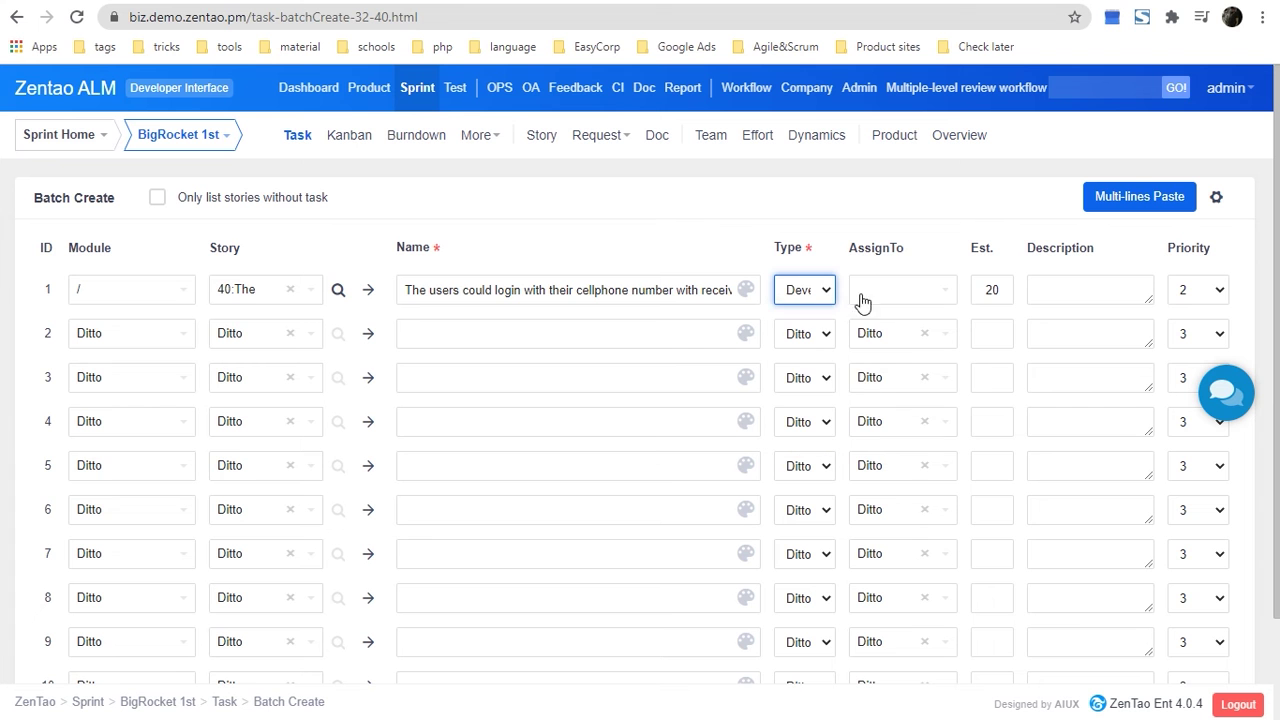
left_click(886, 293)
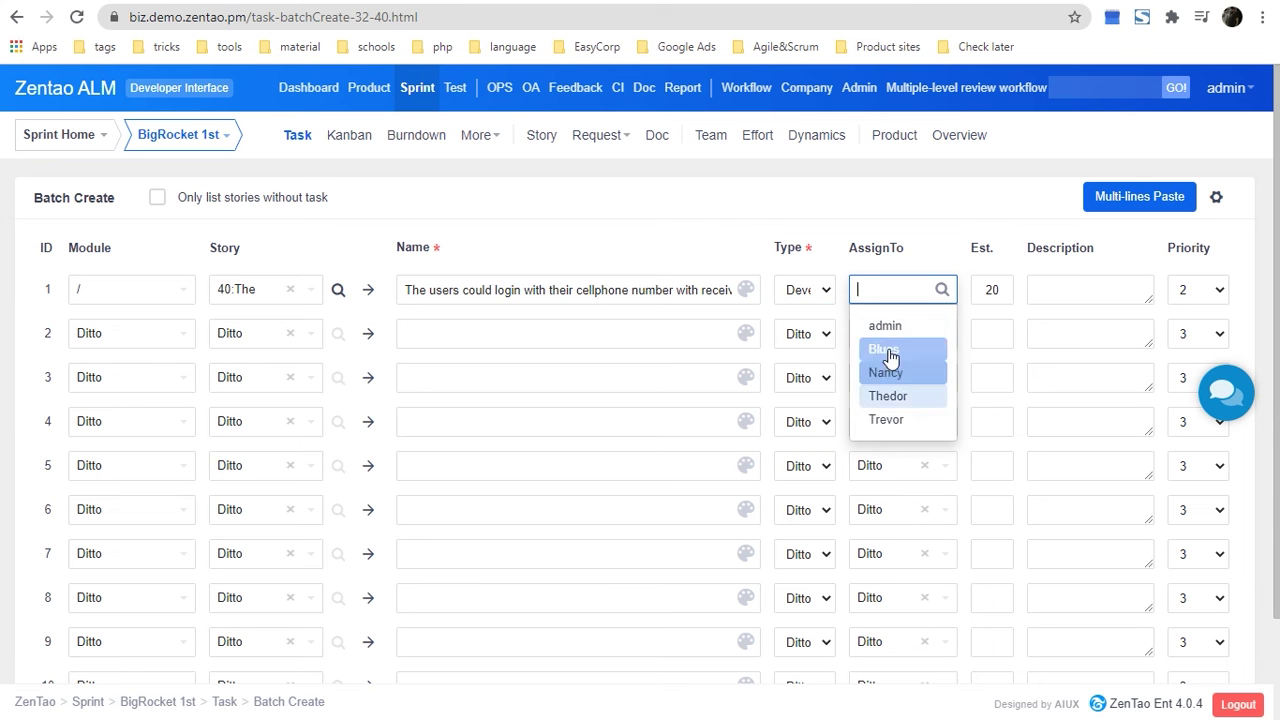
left_click(888, 373)
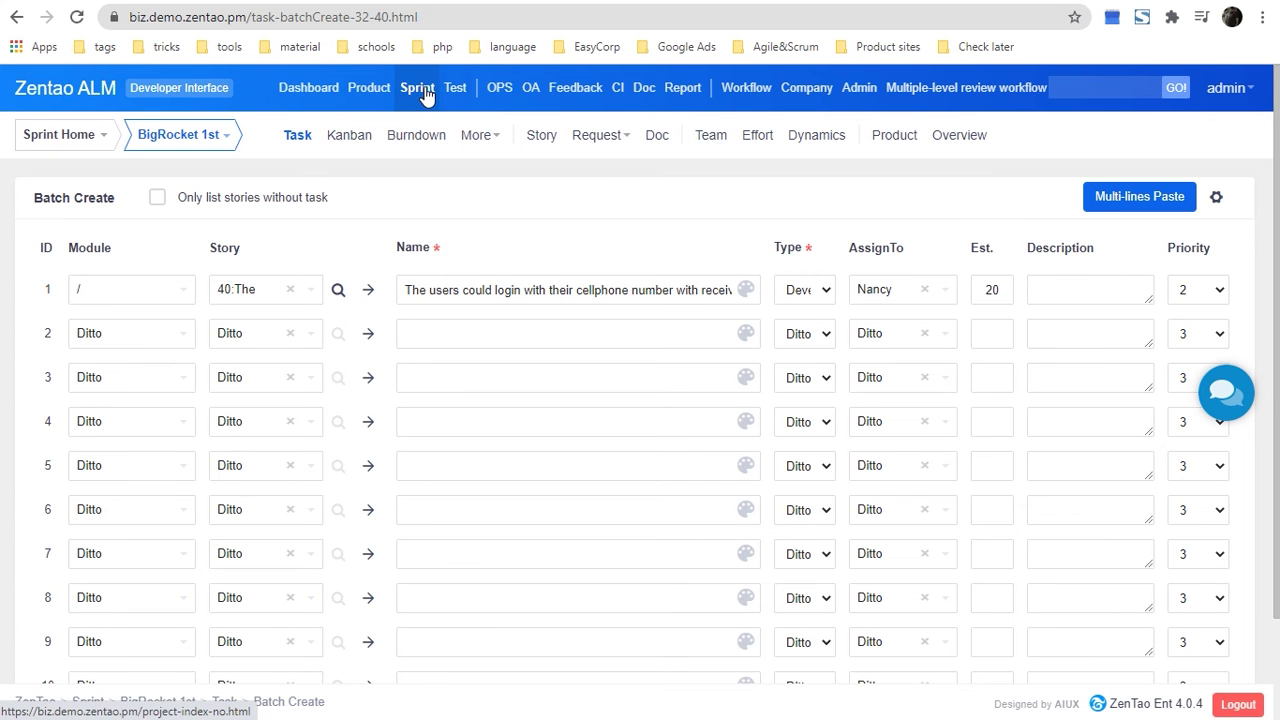
- Edit the BigRocket 1st team and pick a new user in an empty member row
left_click(714, 148)
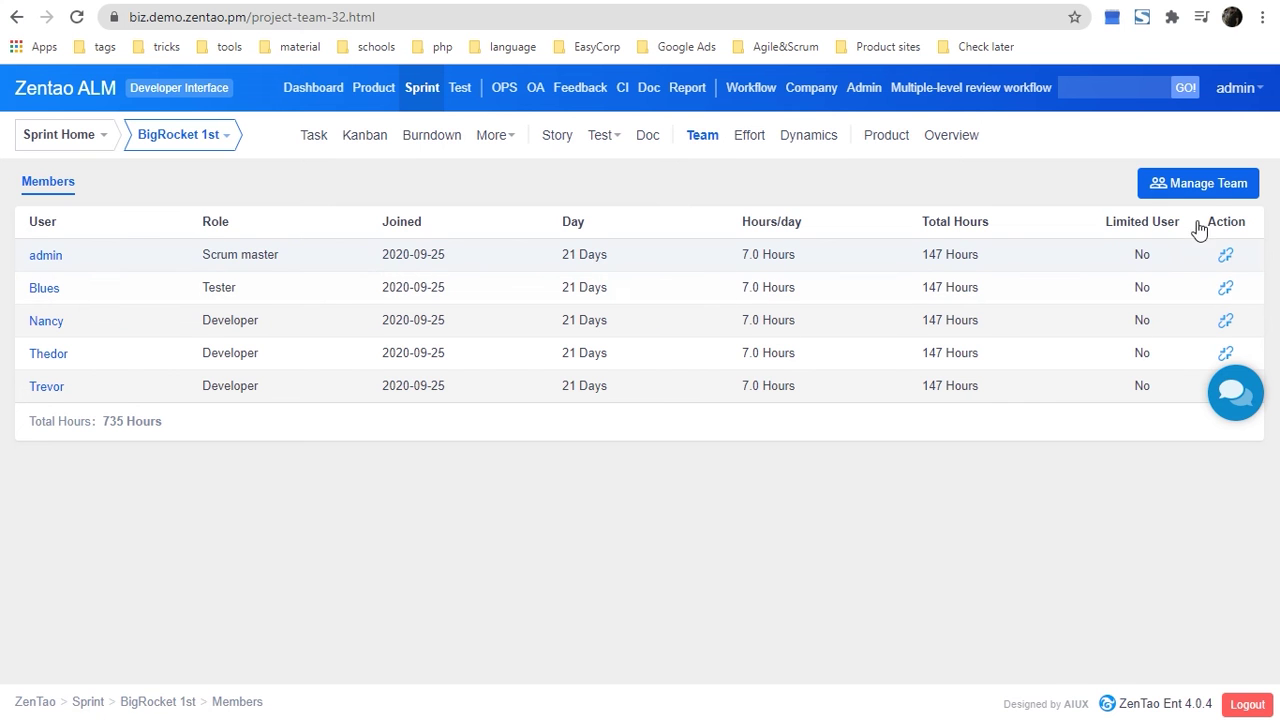
left_click(1207, 190)
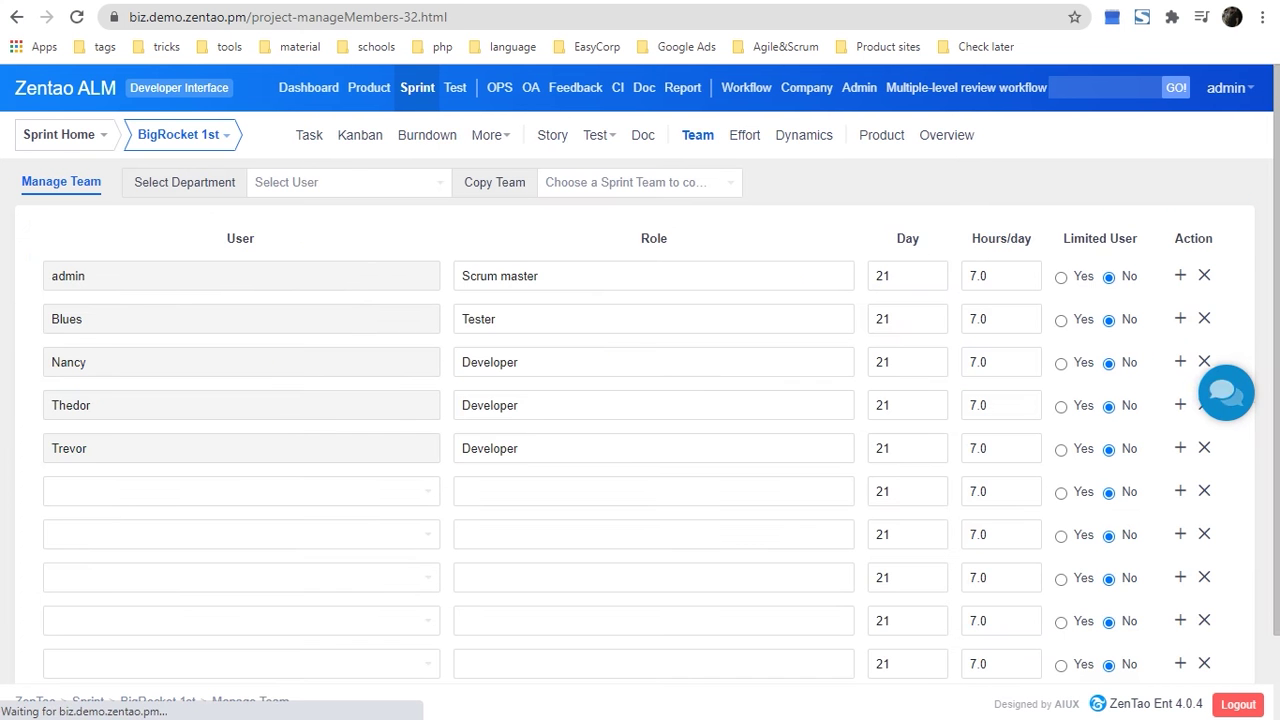
scroll(400, 410, "down", 1)
left_click(237, 397)
scroll(162, 527, "down", 5)
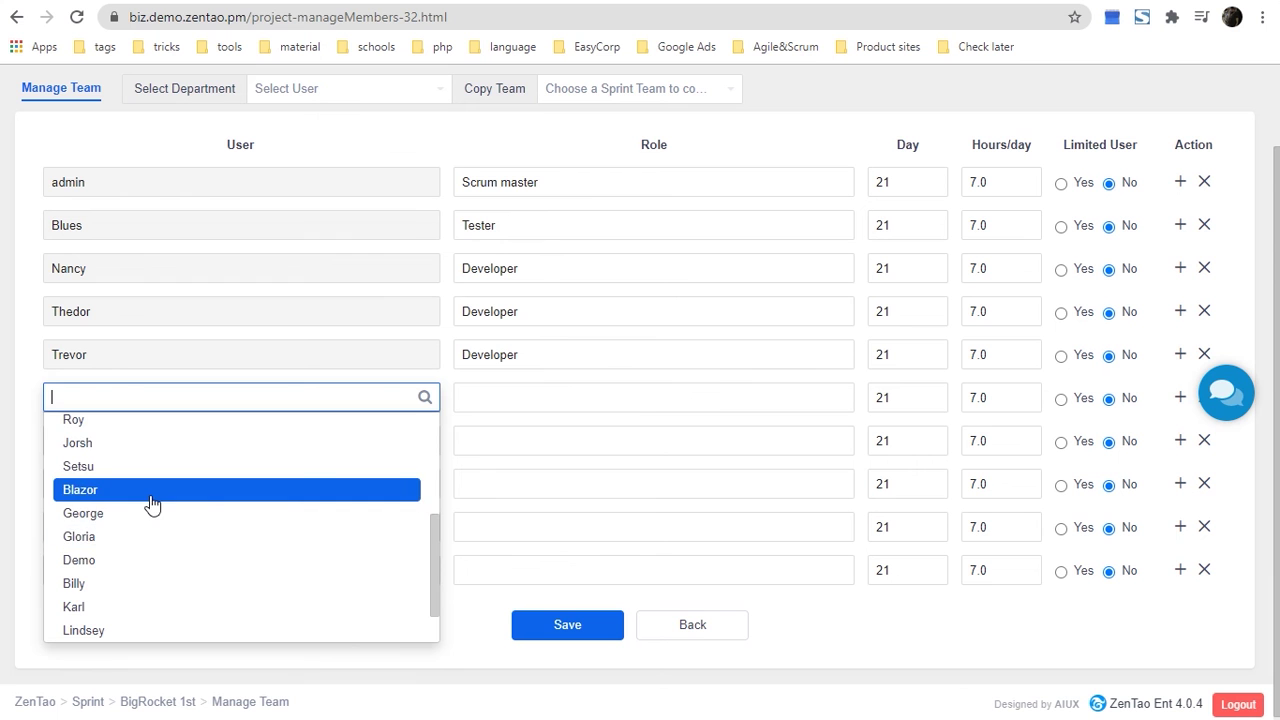
left_click(195, 496)
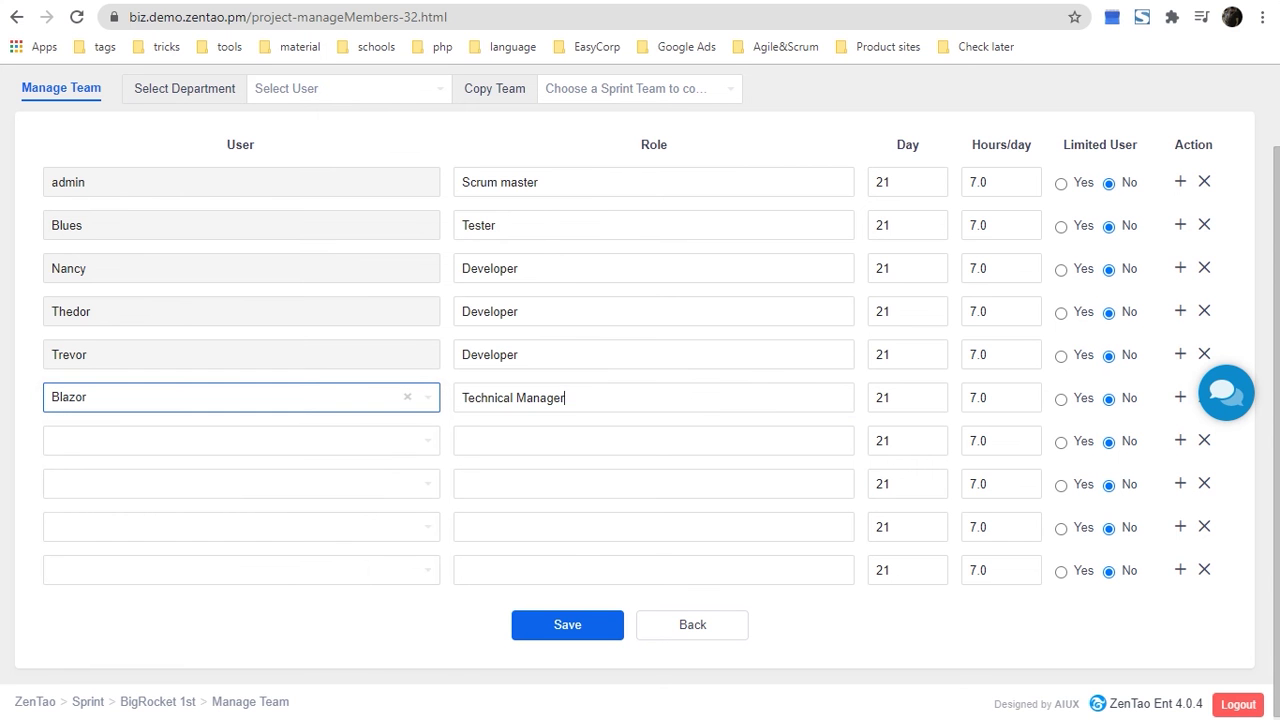
- Give the new member the Technical Manager role with 21 working days and save the team
key("Tab")
left_click(600, 400)
scroll(623, 420, "up", 1)
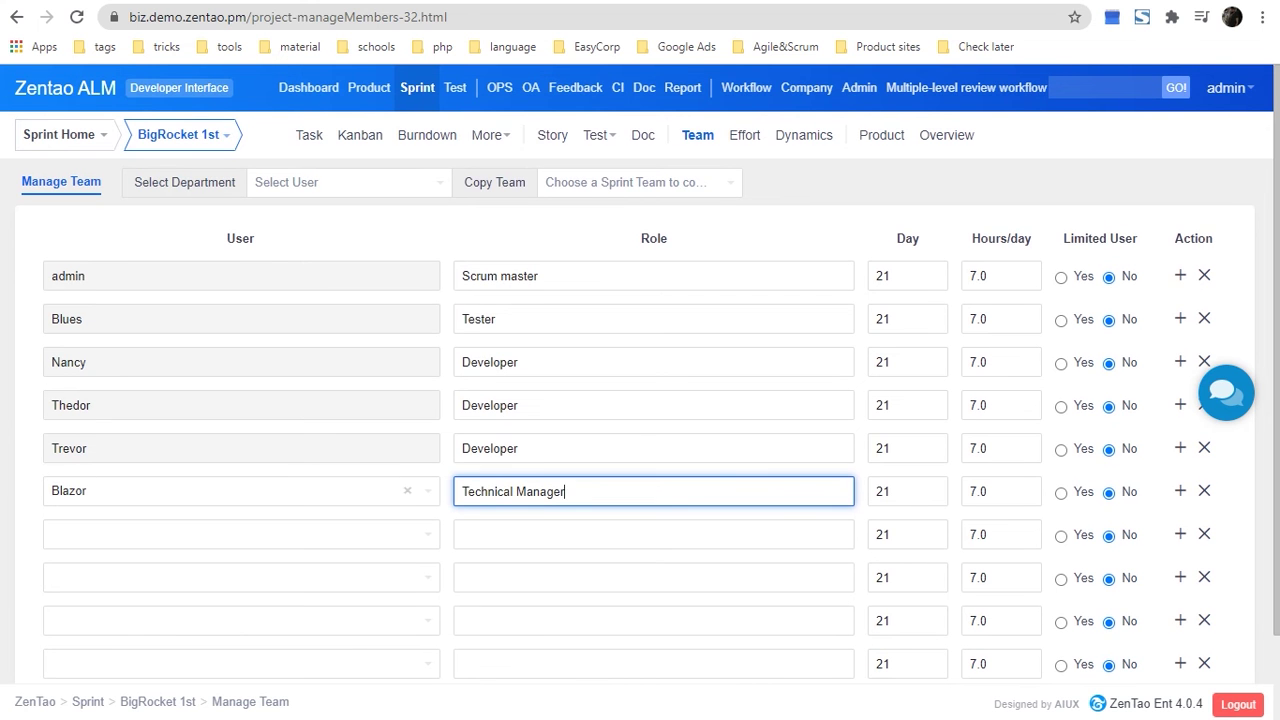
key("Tab")
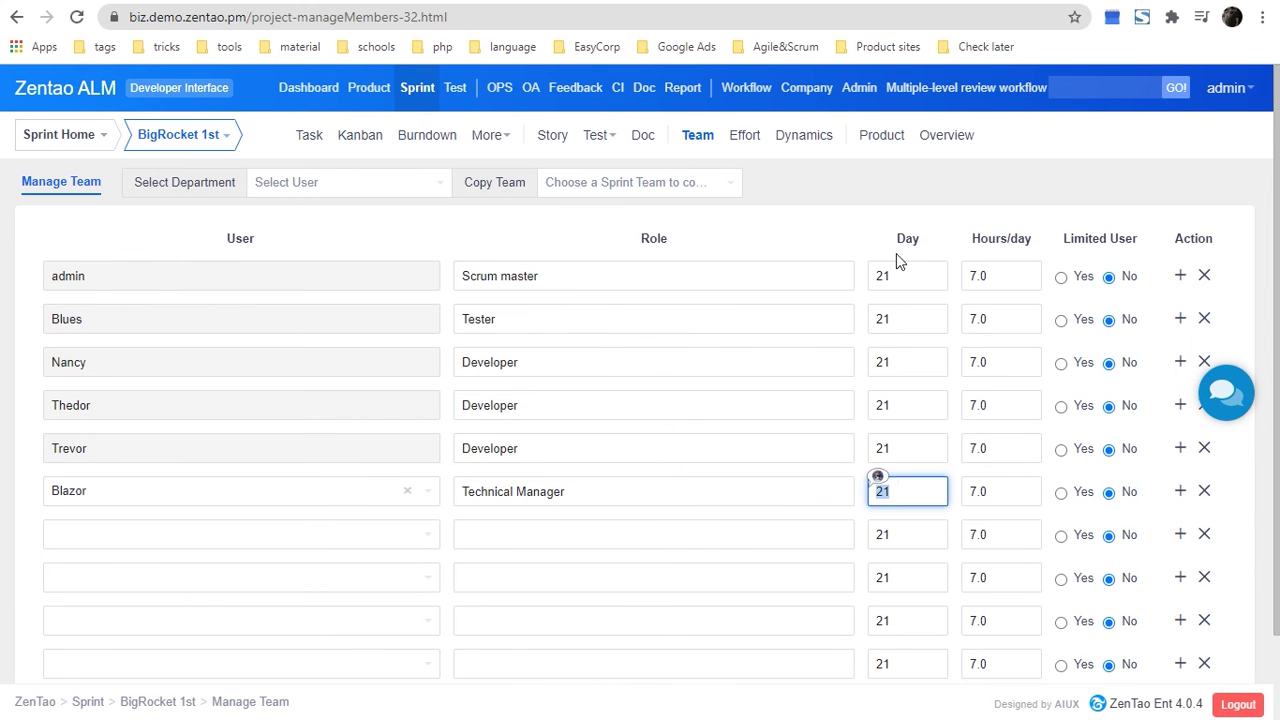
key("Right")
key("Tab")
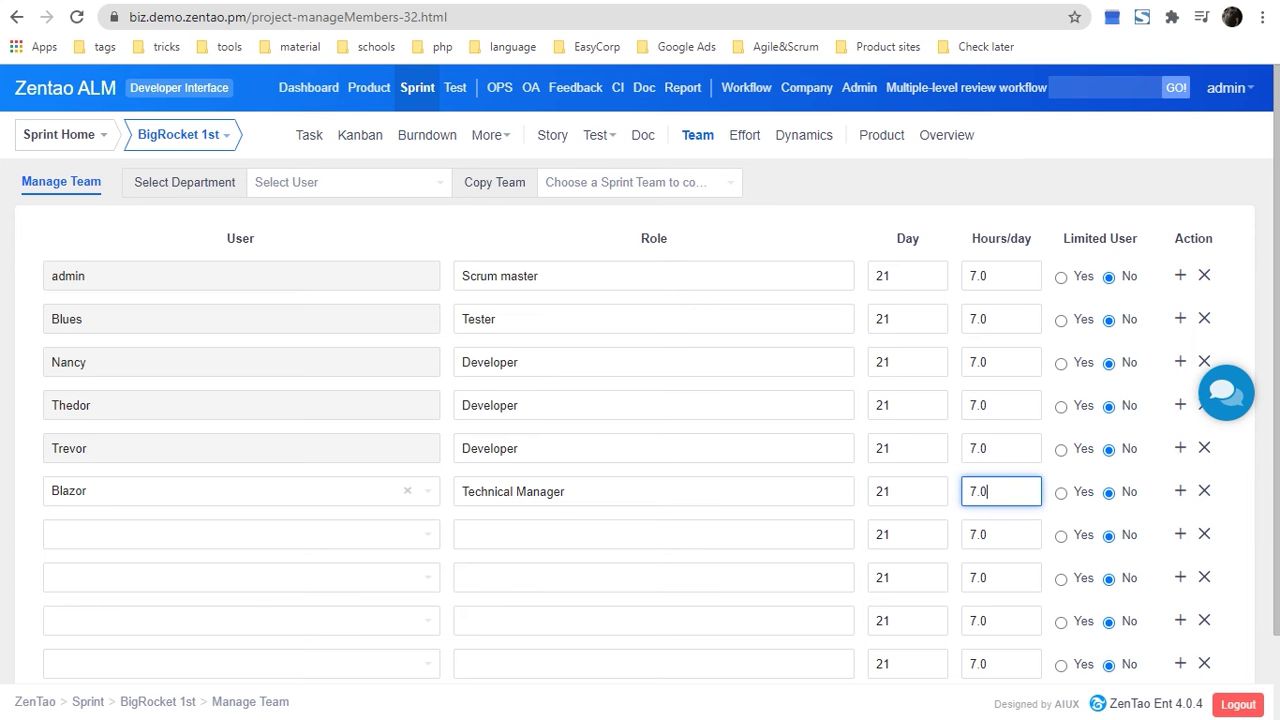
scroll(899, 236, "down", 1)
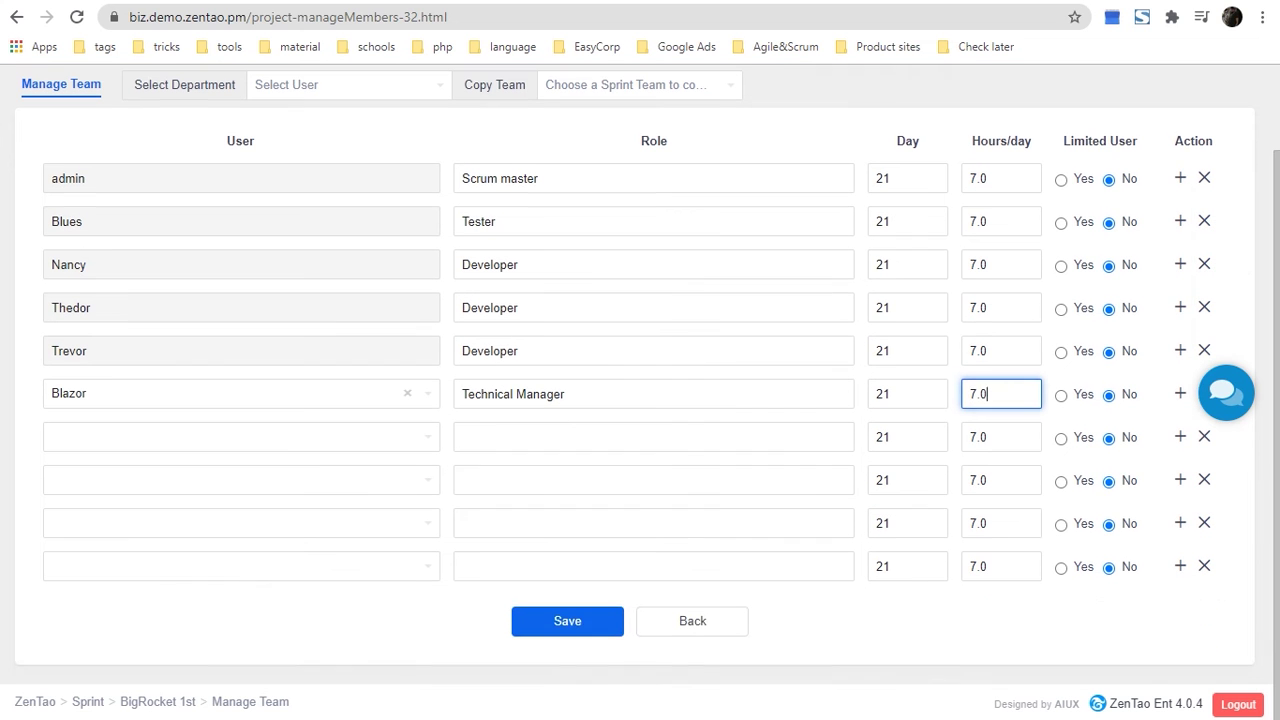
left_click(583, 626)
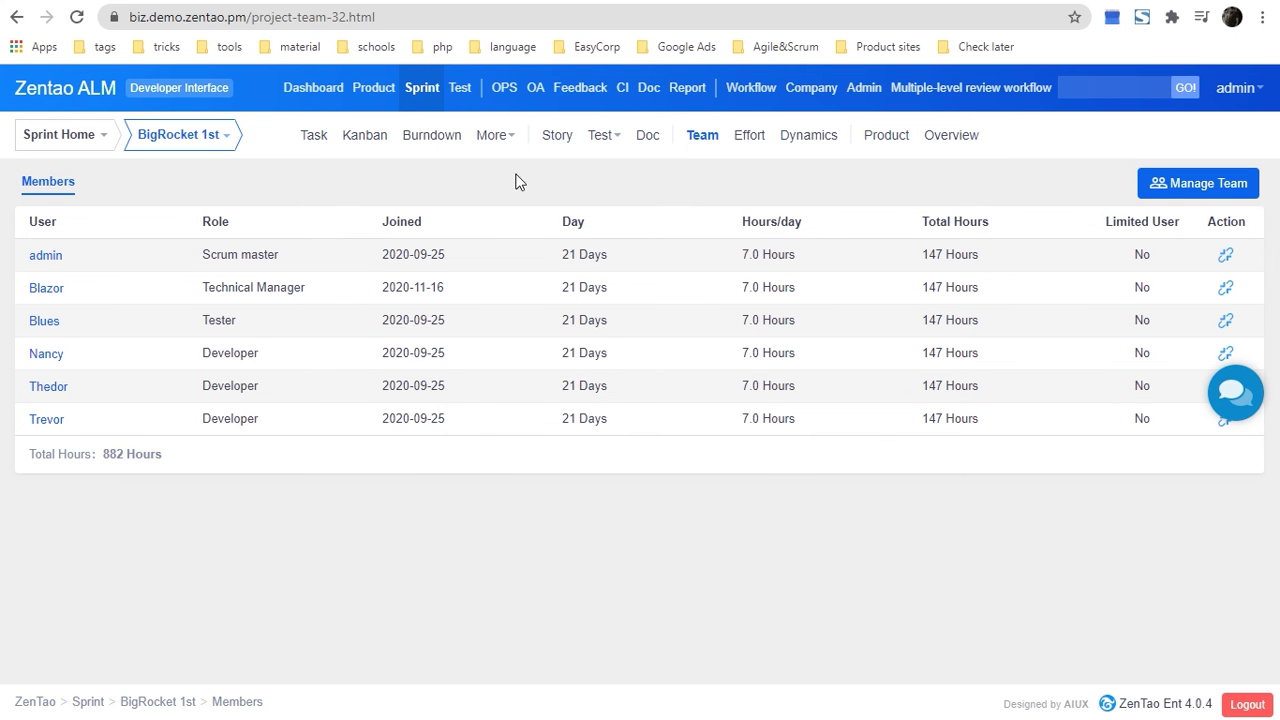
left_click(323, 150)
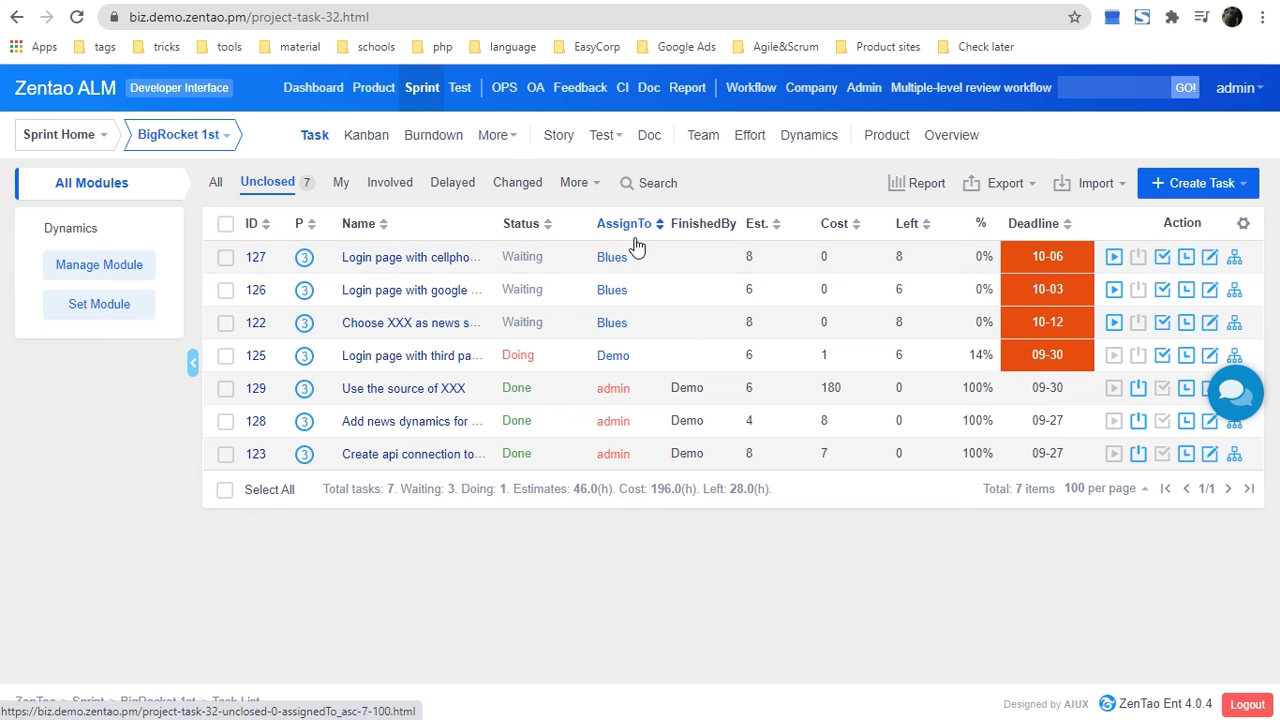
mouse_move(617, 270)
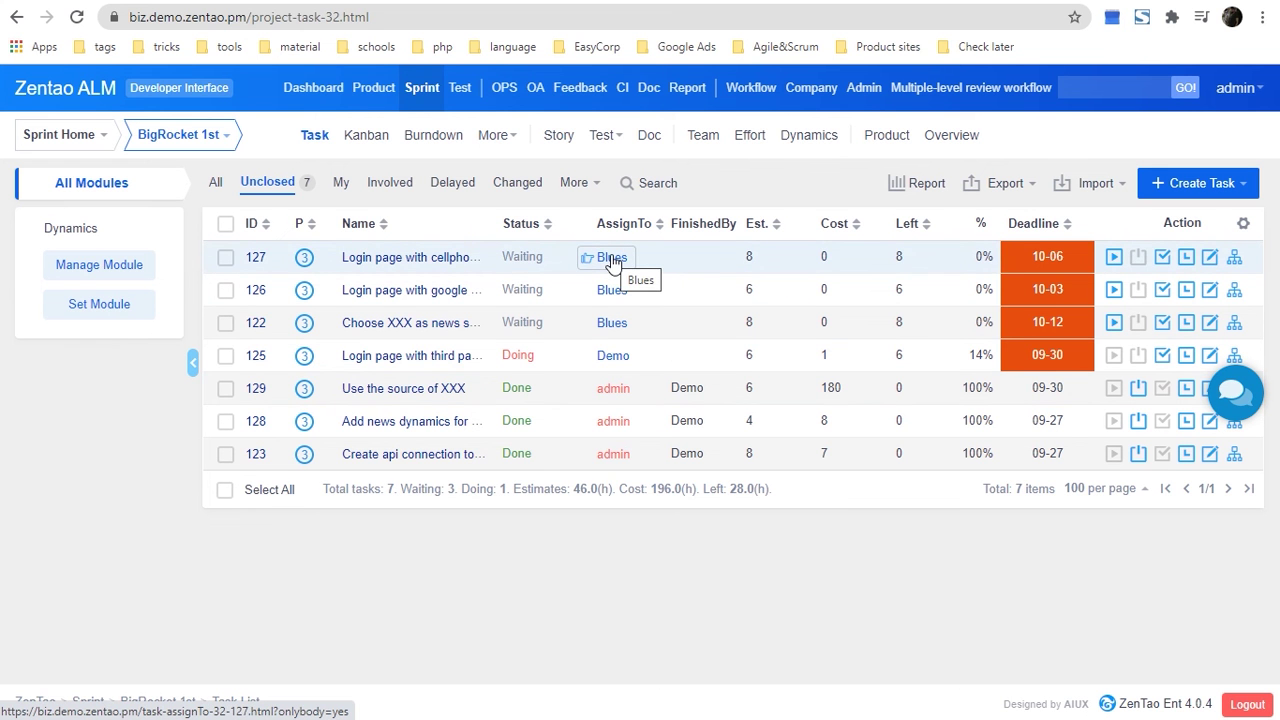
mouse_move(607, 436)
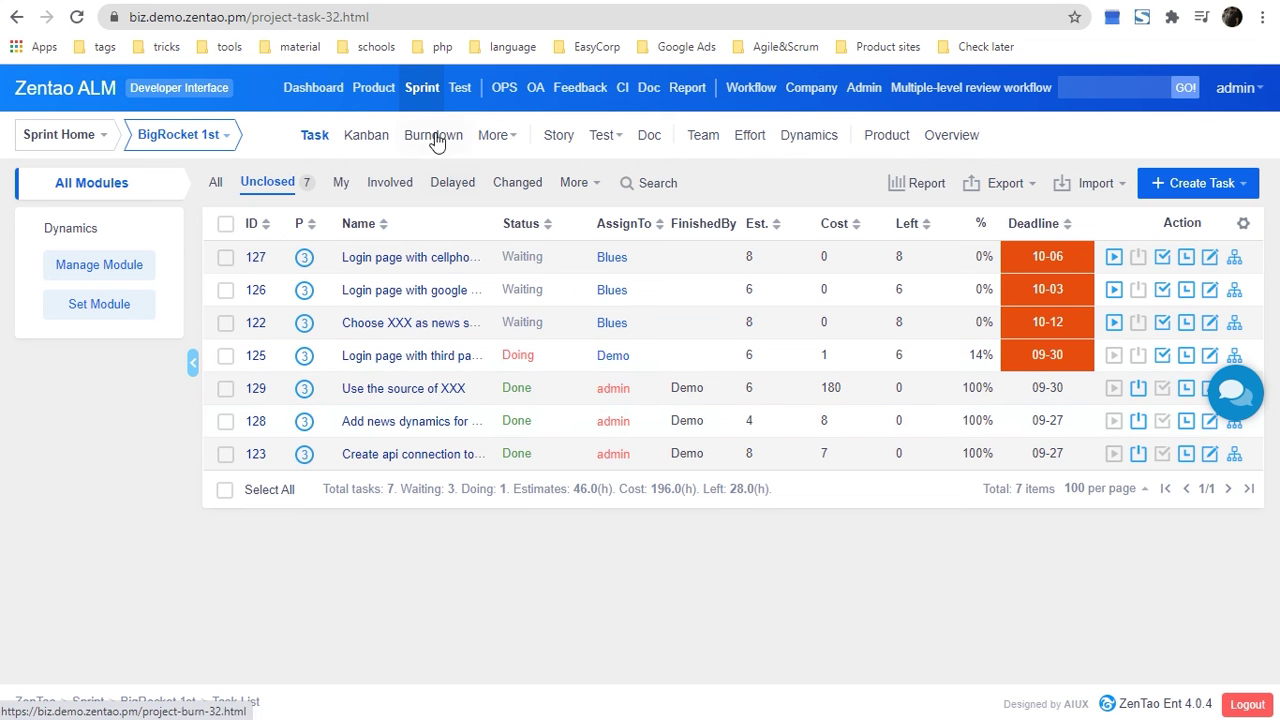
mouse_move(623, 363)
mouse_move(603, 140)
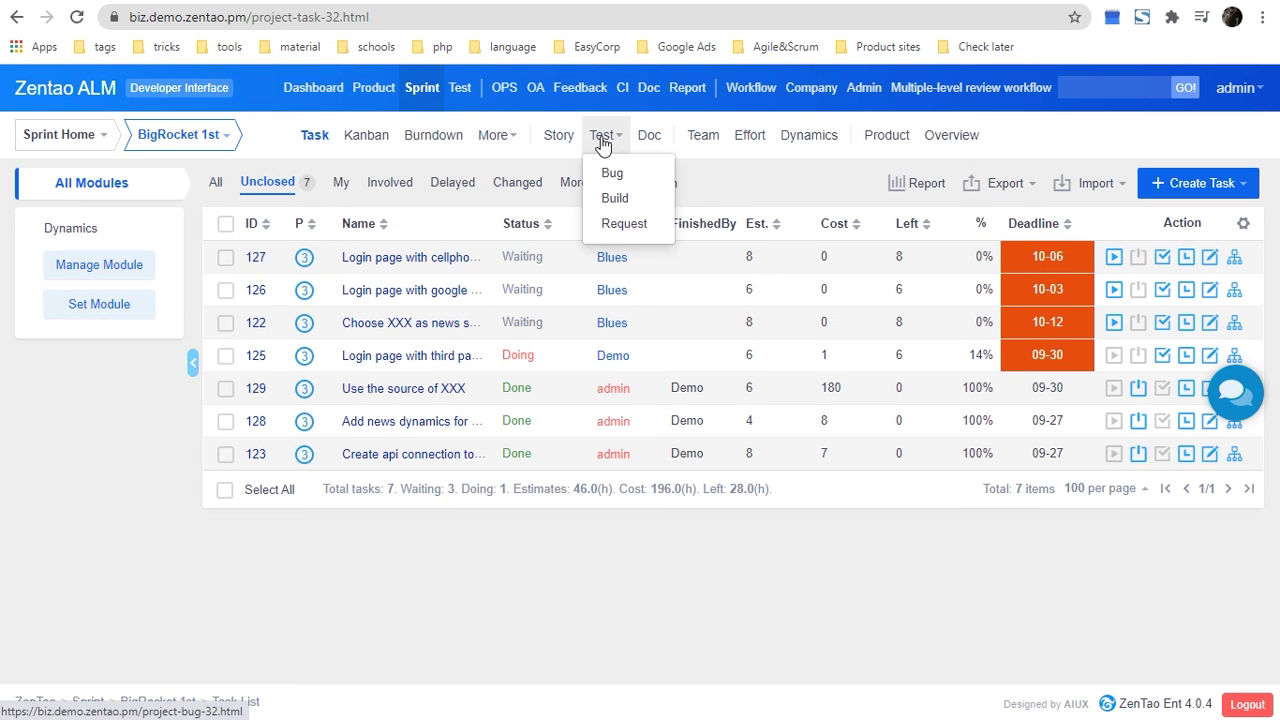
- Create a build named 'bigrocket build 1' from the sprint's Build list
left_click(614, 200)
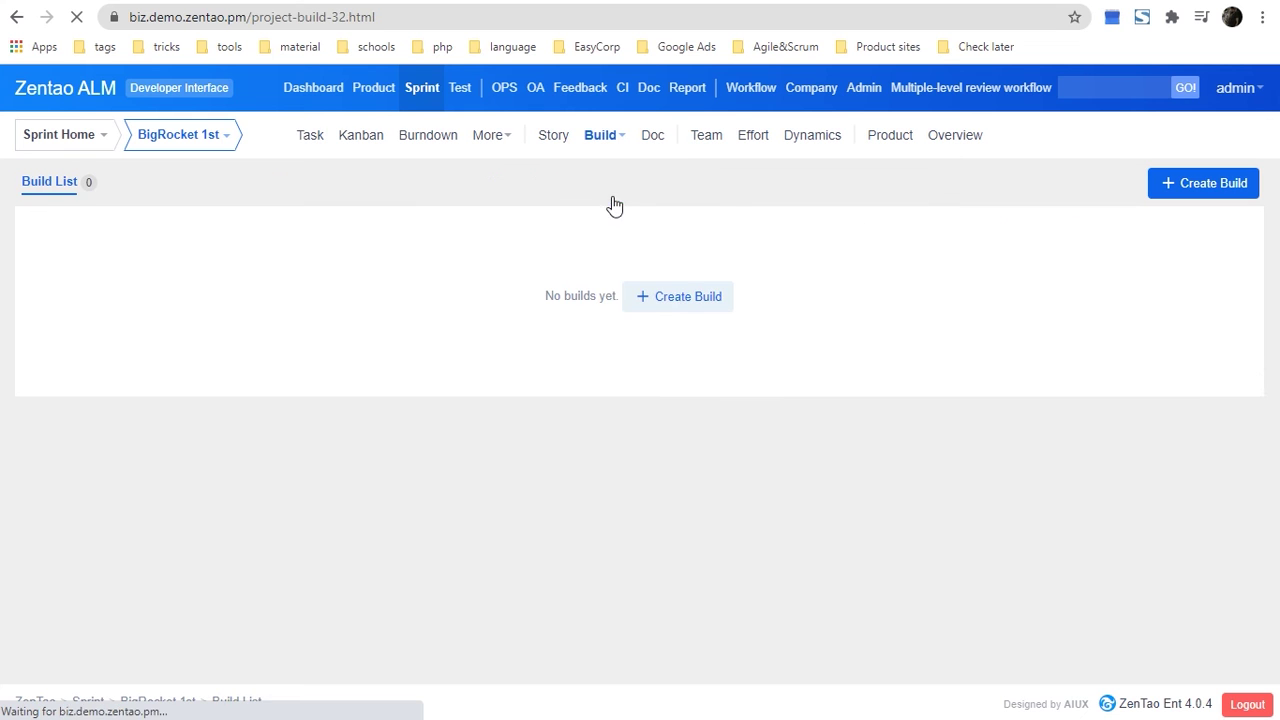
left_click(680, 300)
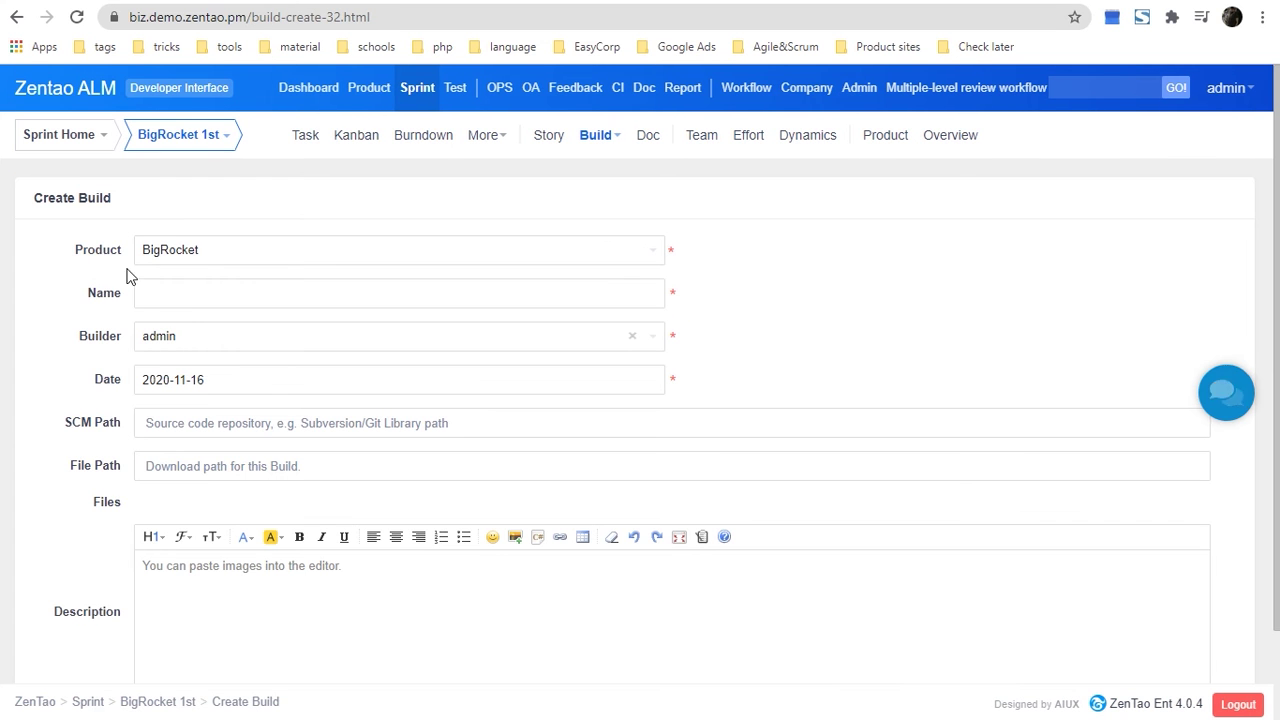
left_click(208, 292)
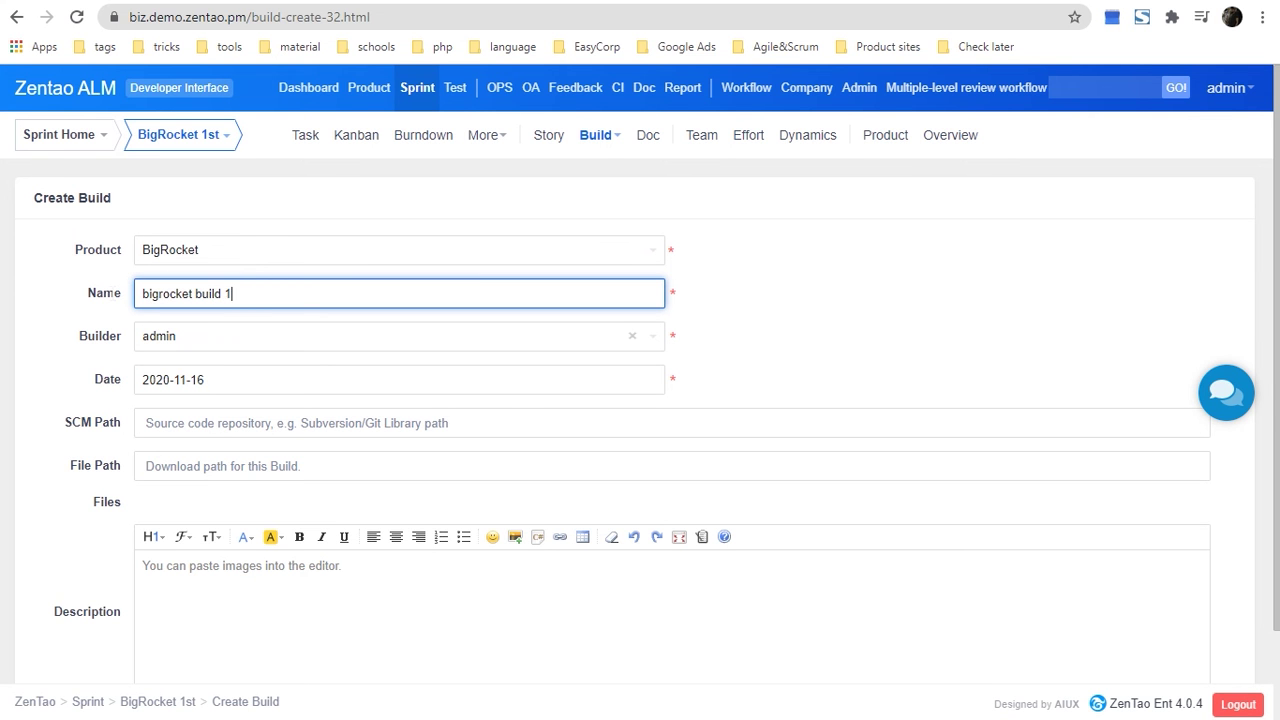
scroll(563, 631, "down", 1)
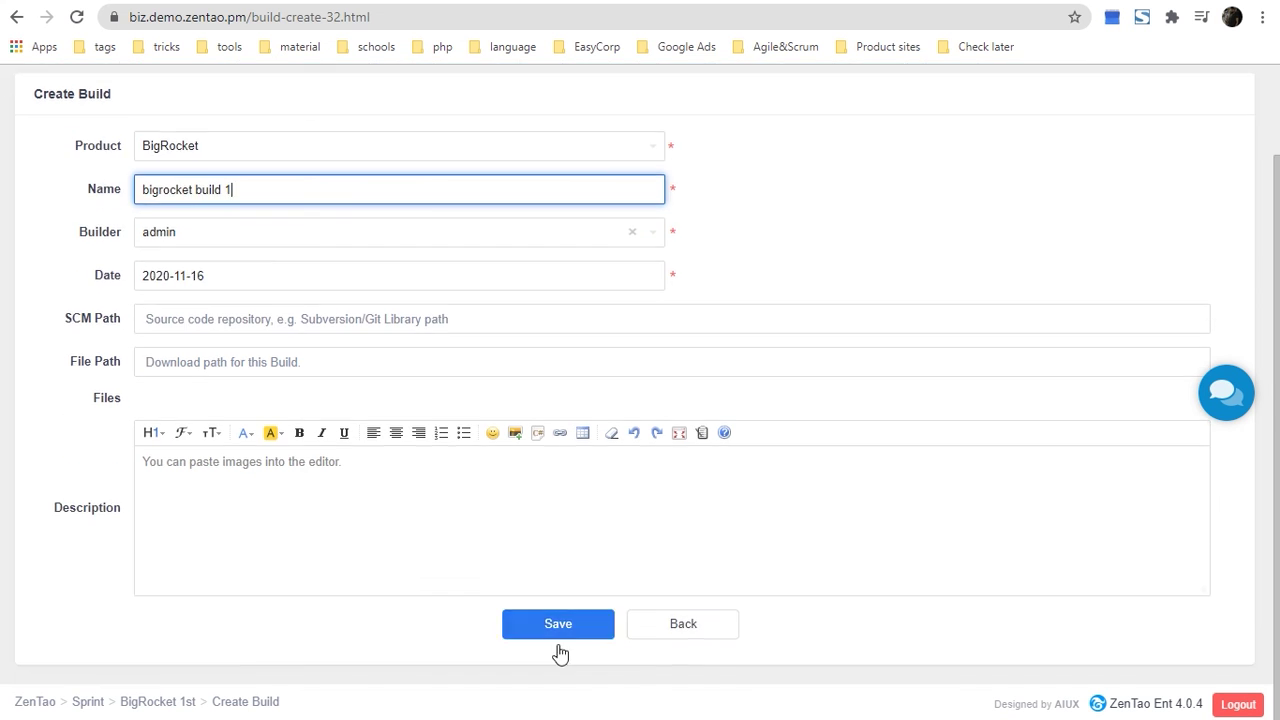
left_click(573, 636)
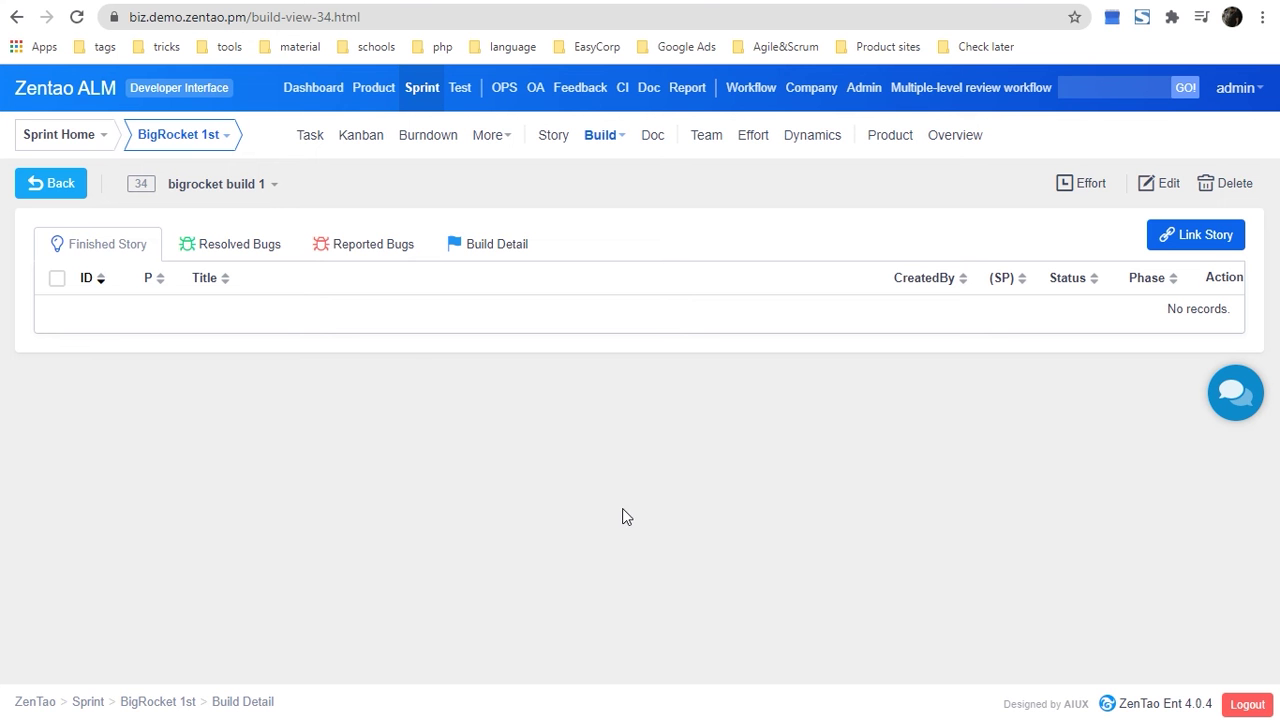
- Link all three unlinked stories (002, 039, 040) to bigrocket build 1
left_click(1188, 245)
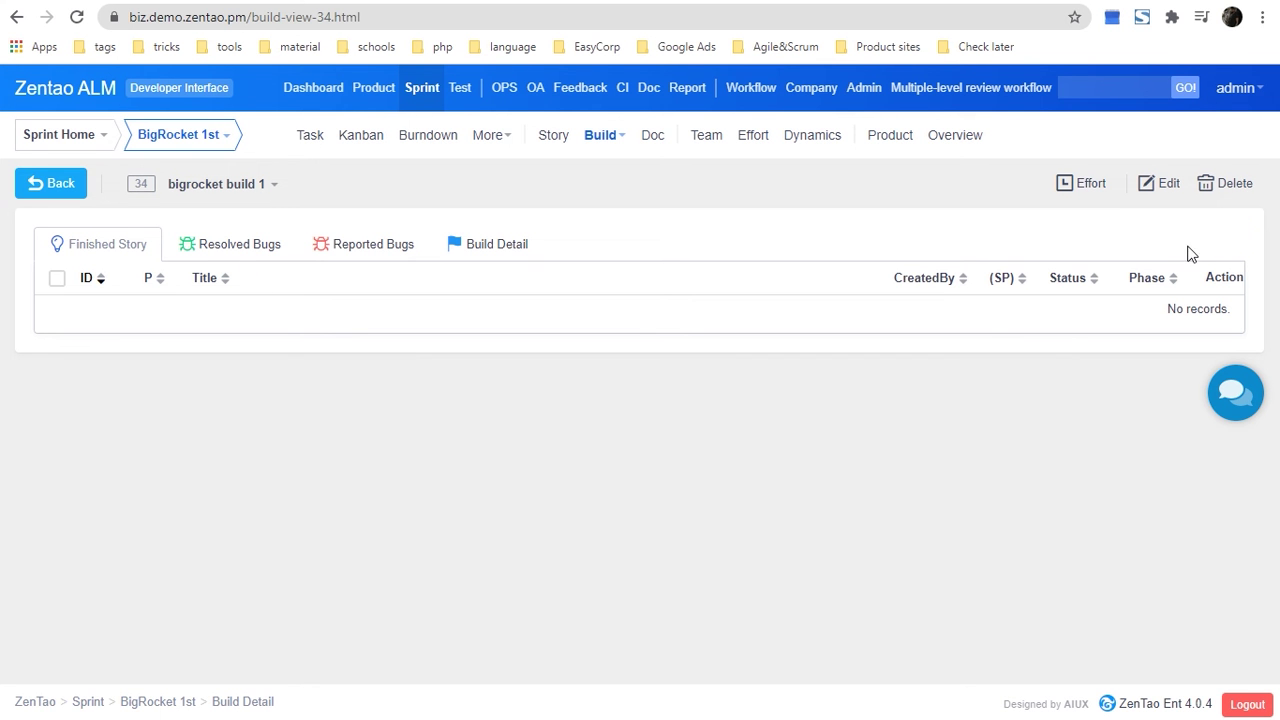
left_click(57, 384)
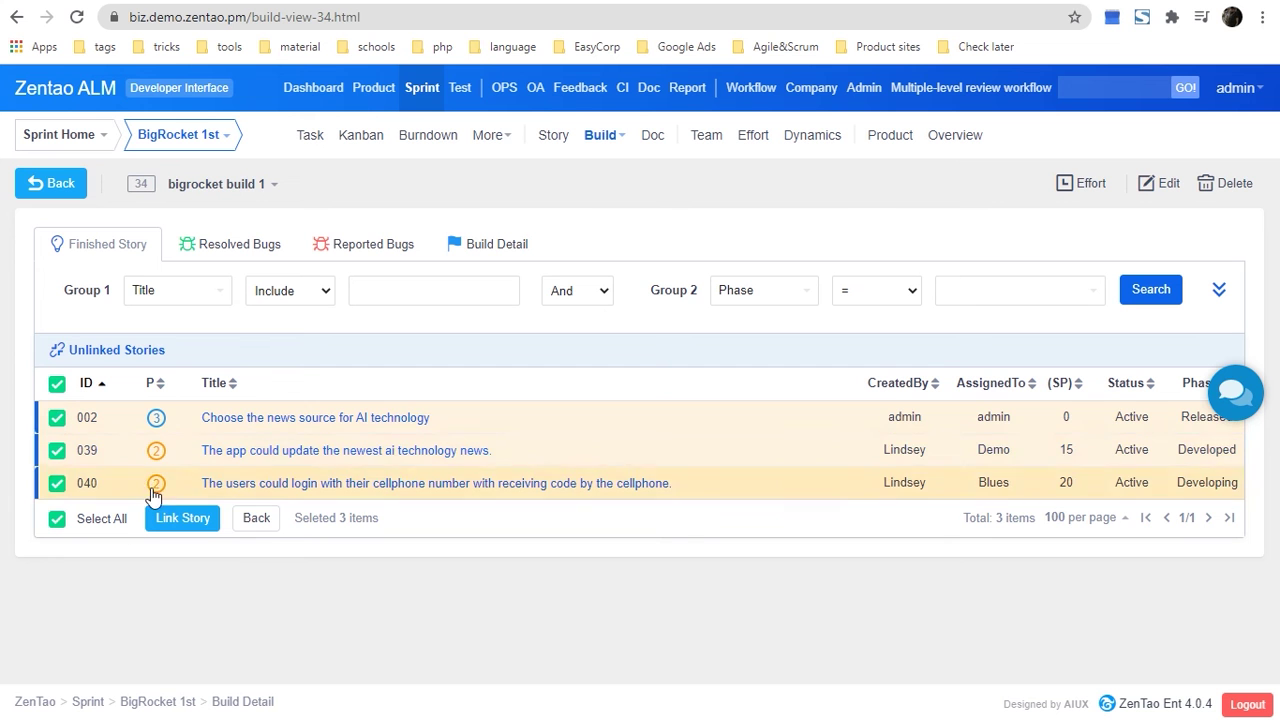
left_click(194, 524)
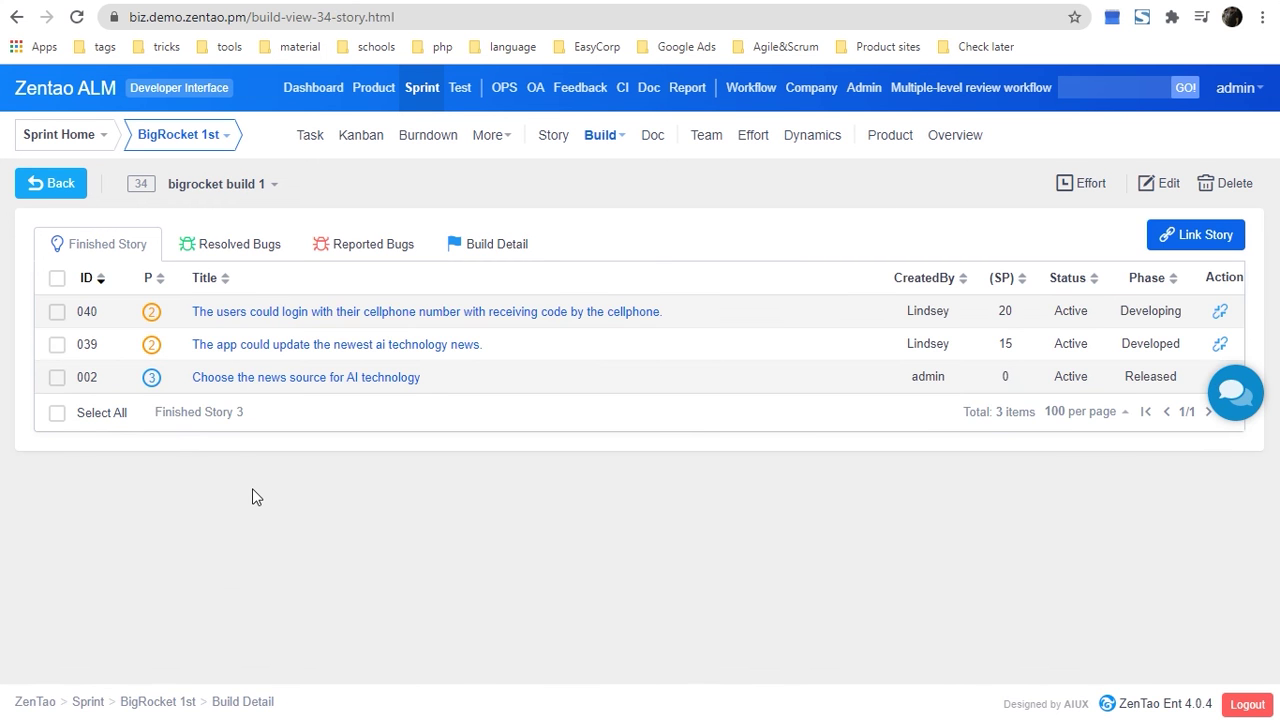
- Review the build's Resolved Bugs and Reported Bugs, then switch to the Test section's QA Home
left_click(249, 251)
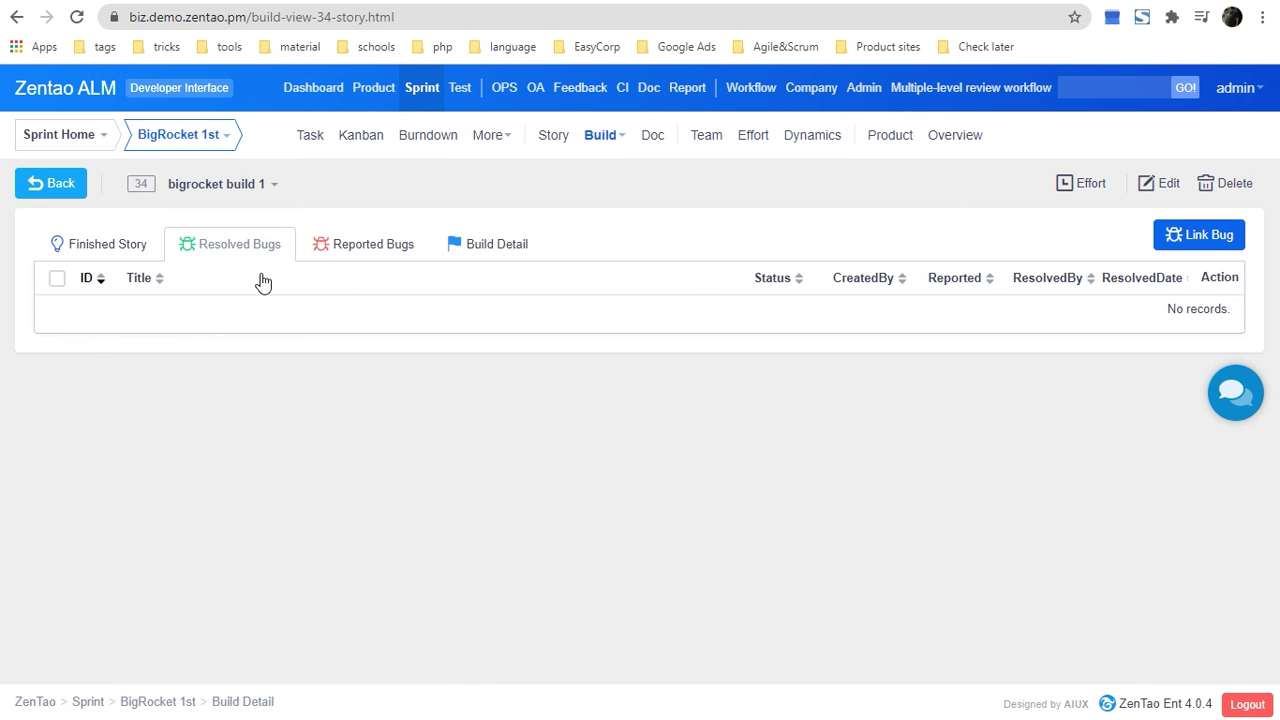
left_click(363, 266)
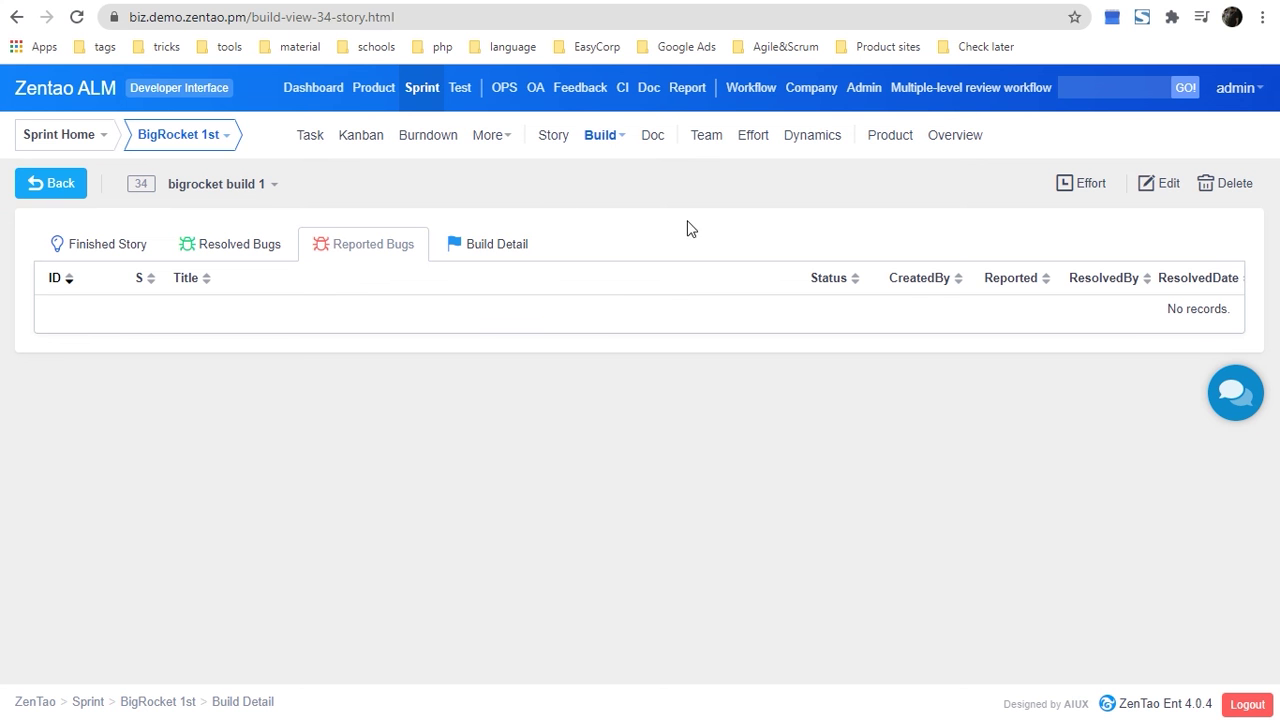
left_click(461, 100)
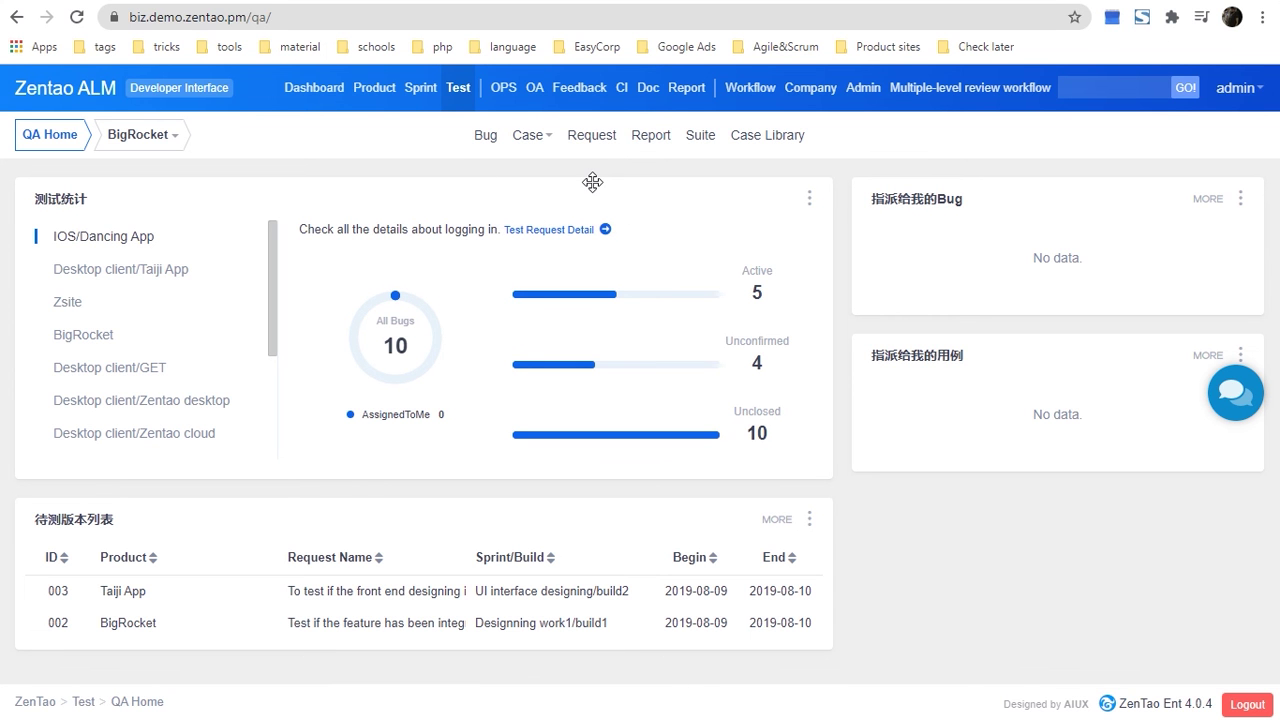
- Open BigRocket's functional test case list and start a new test case
mouse_move(545, 142)
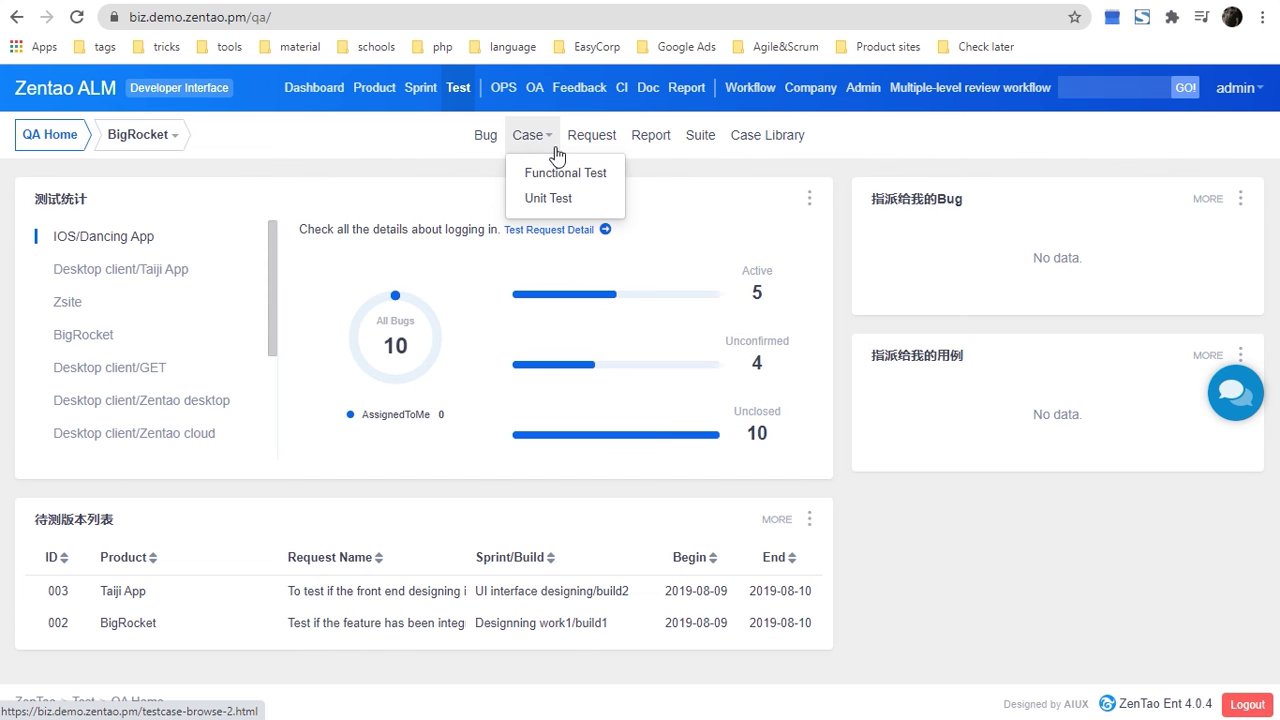
left_click(556, 176)
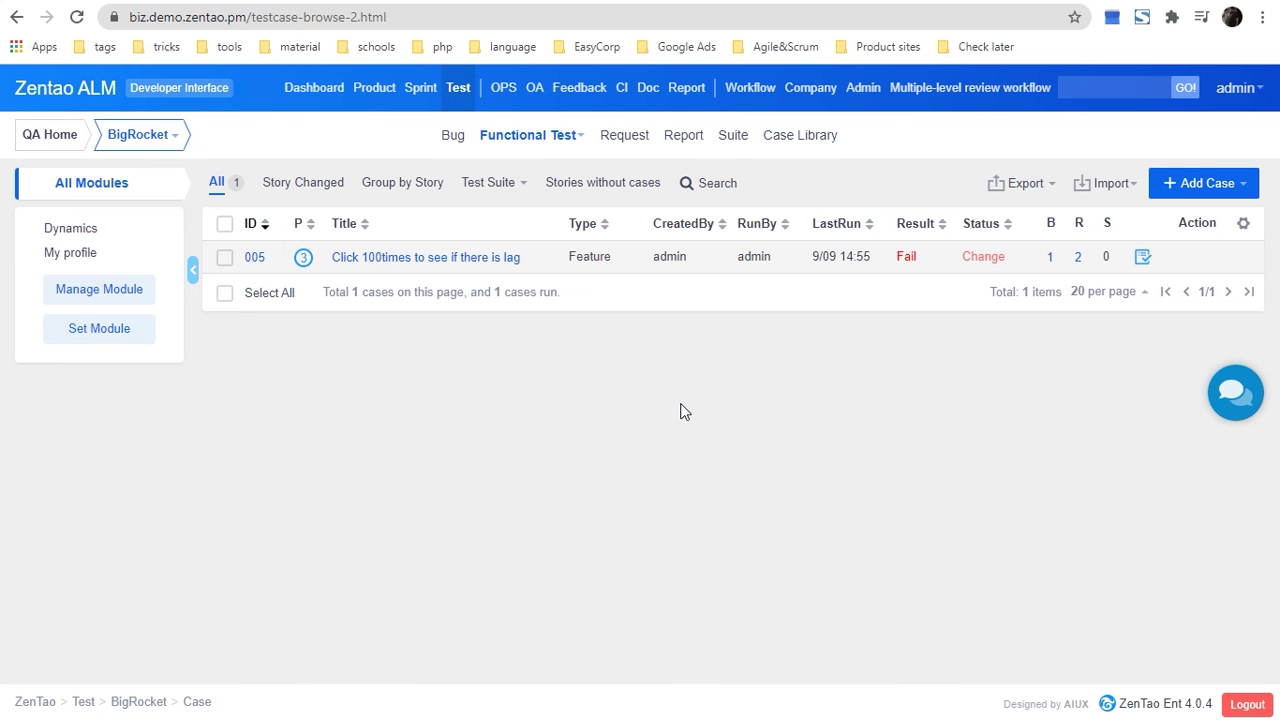
mouse_move(1212, 200)
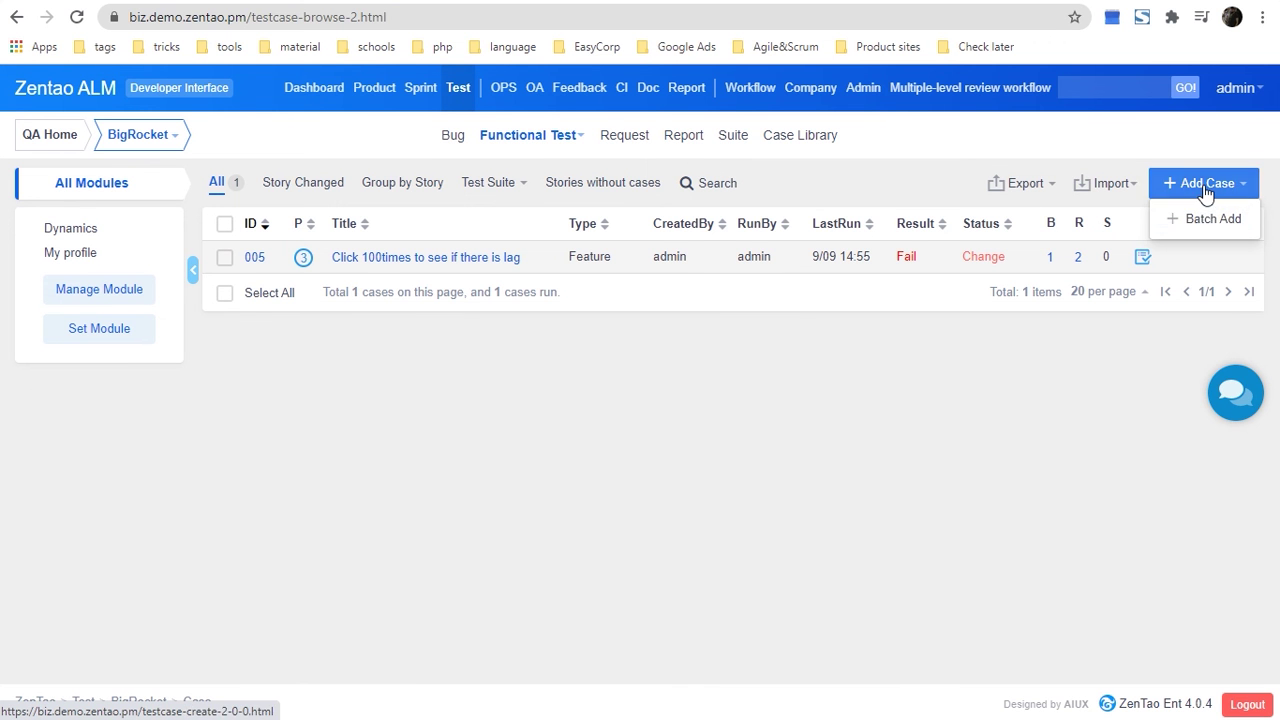
left_click(1207, 185)
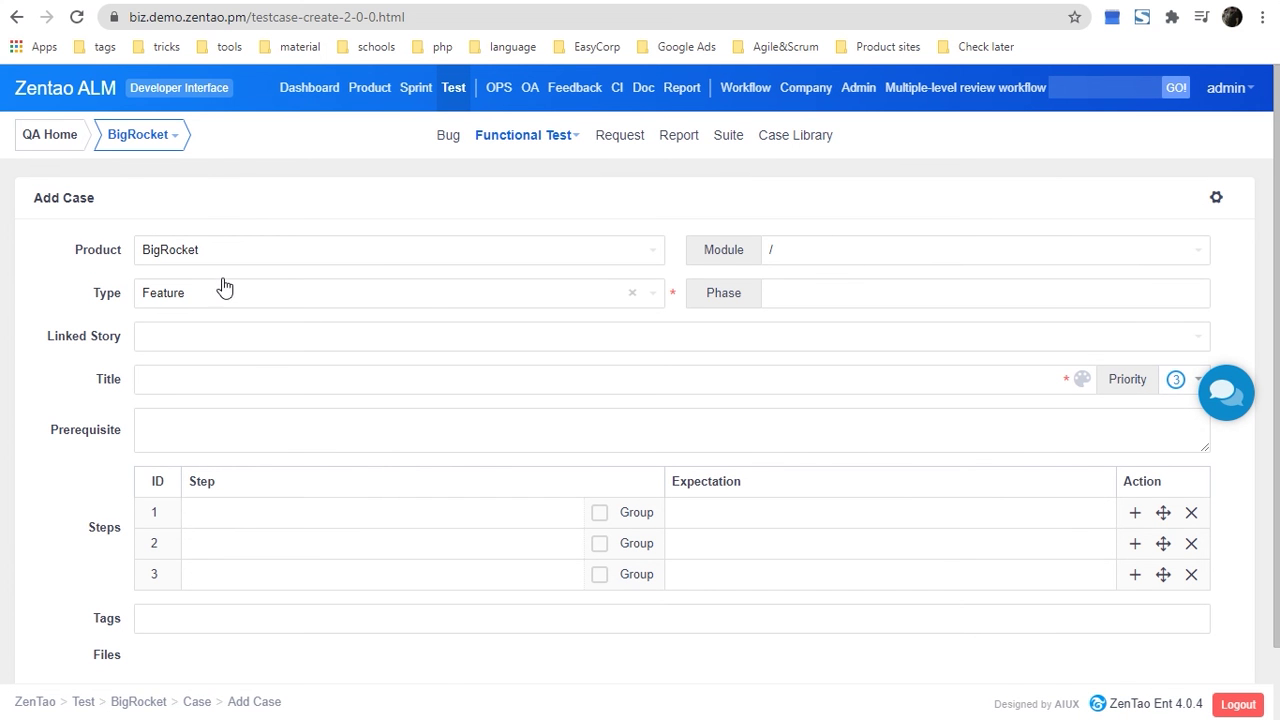
- File the new case under the /Dynamics module and browse the linkable stories without picking one
left_click(805, 257)
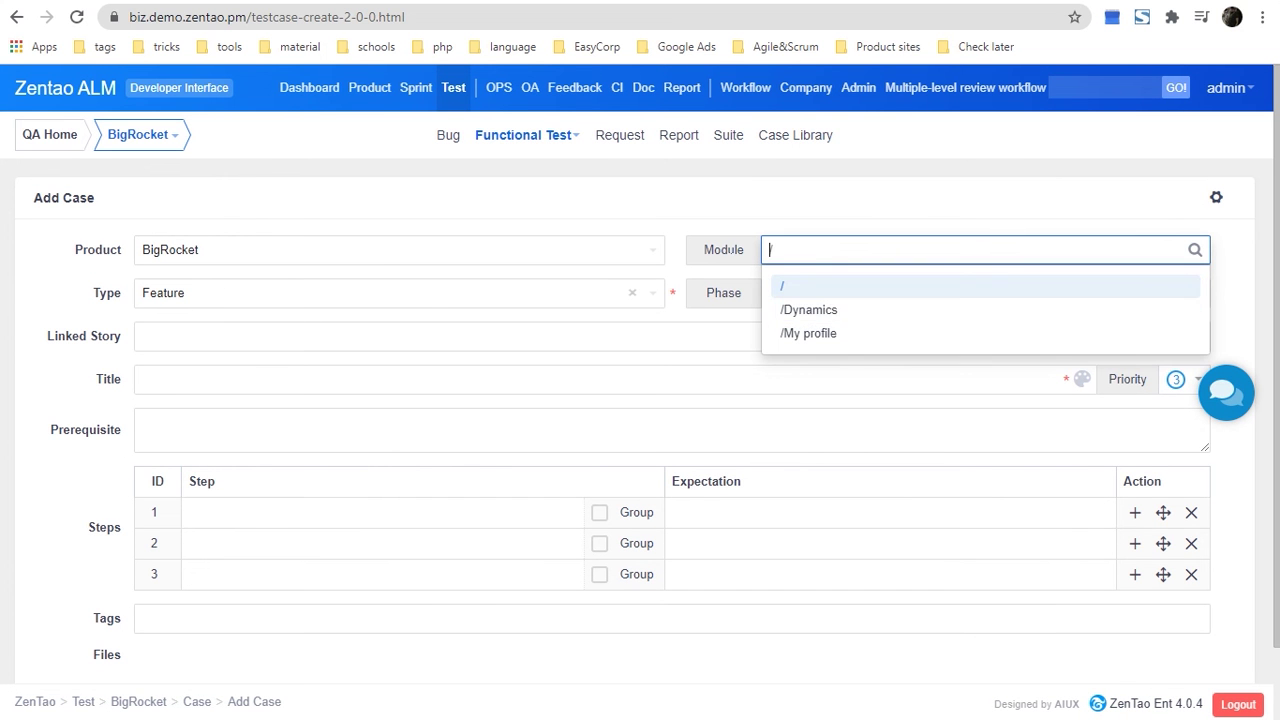
left_click(812, 310)
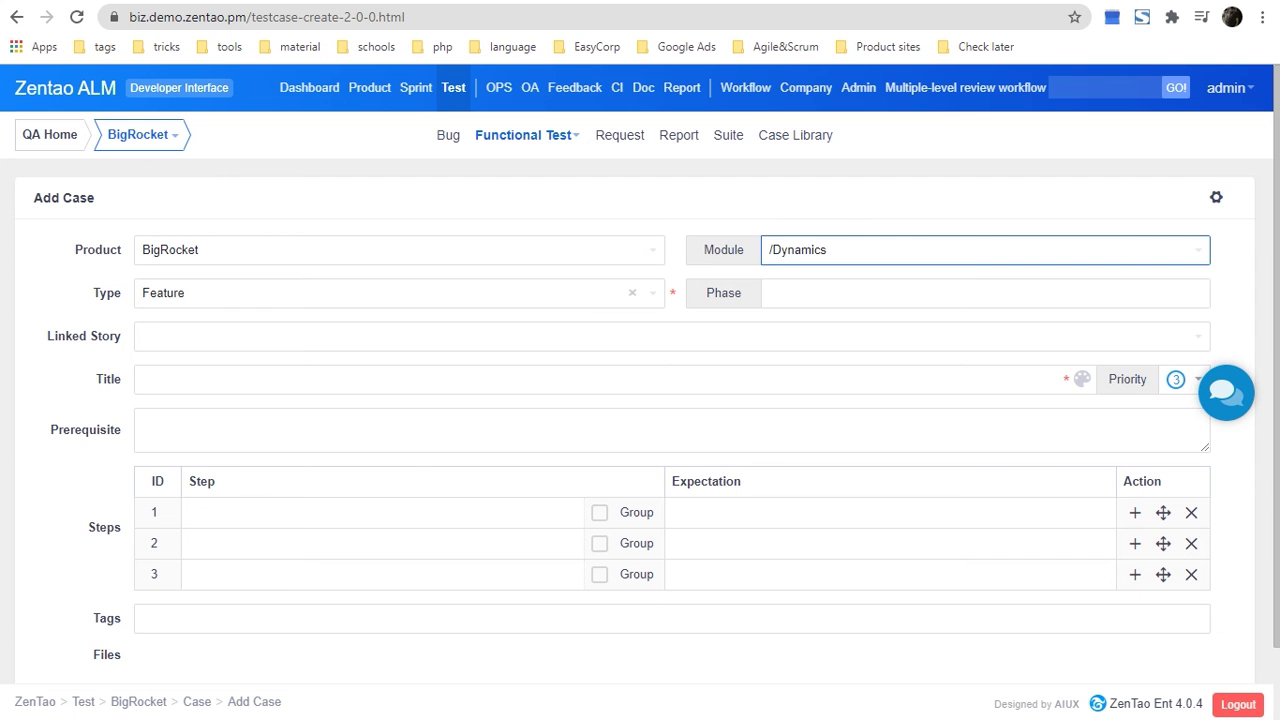
left_click(859, 295)
left_click(337, 330)
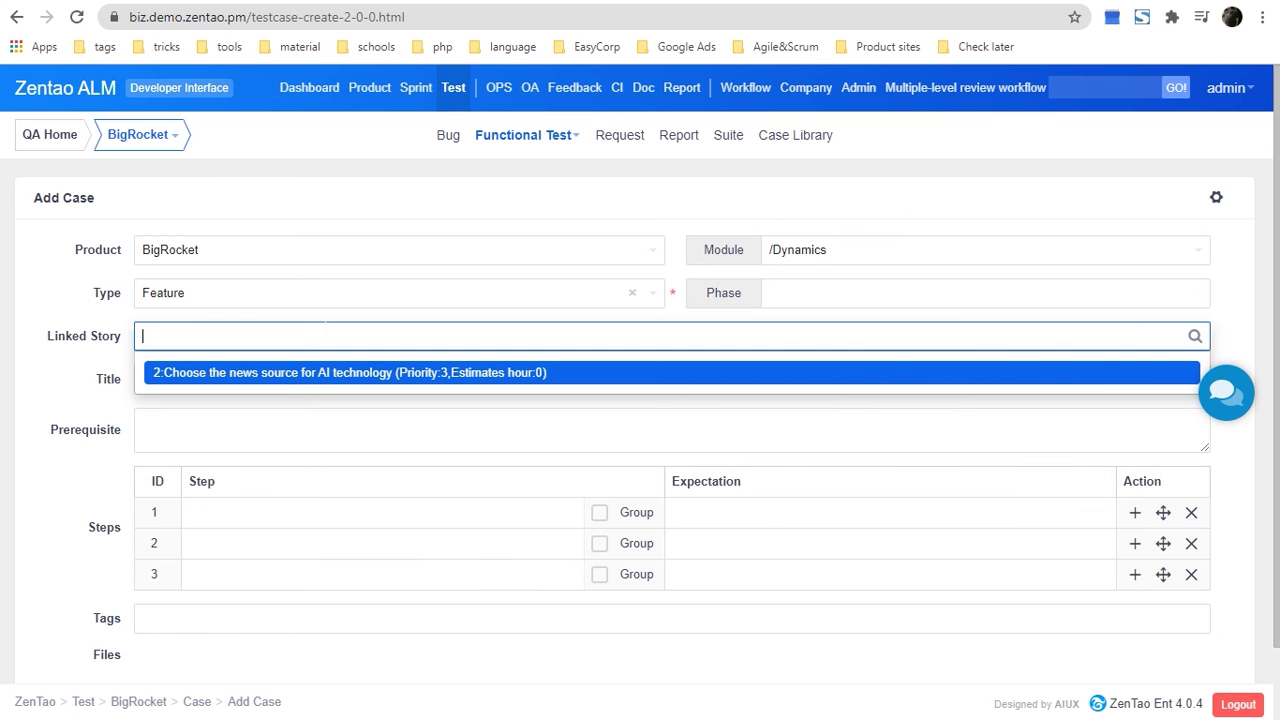
left_click(104, 376)
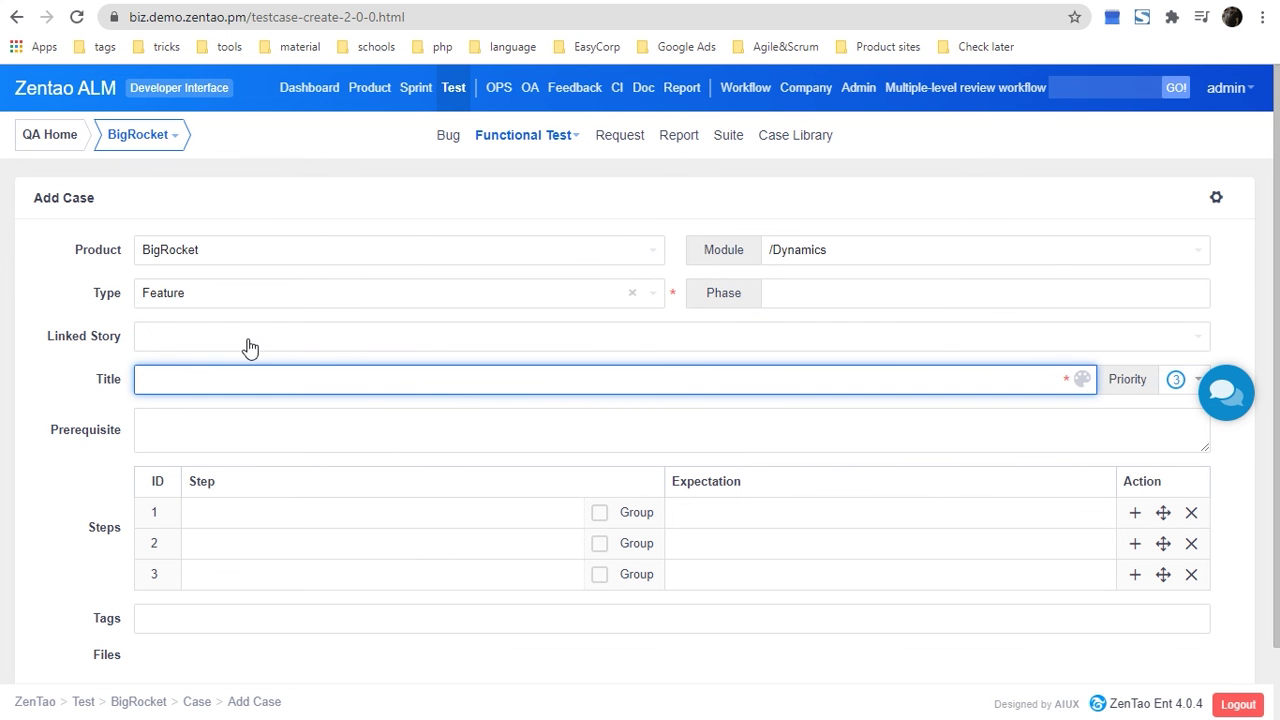
left_click(212, 336)
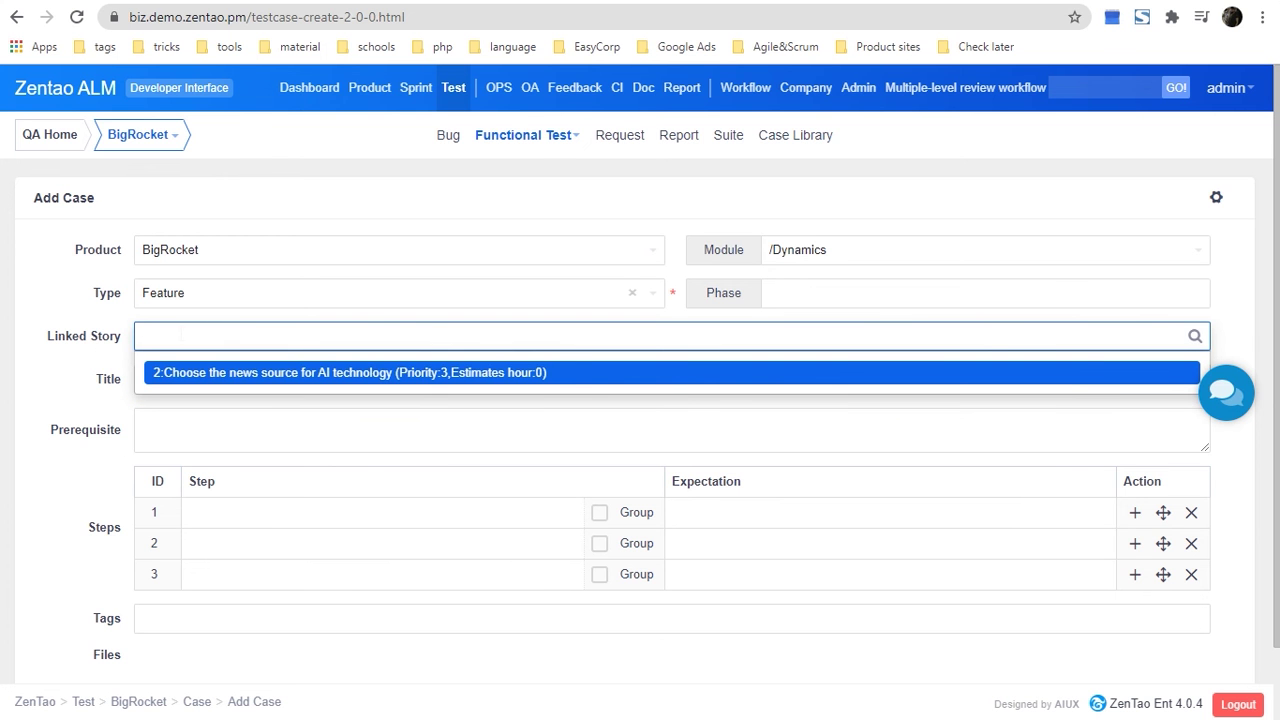
left_click(94, 390)
- Abandon the unsaved case, returning to the functional test list holding only case 005
scroll(403, 399, "down", 2)
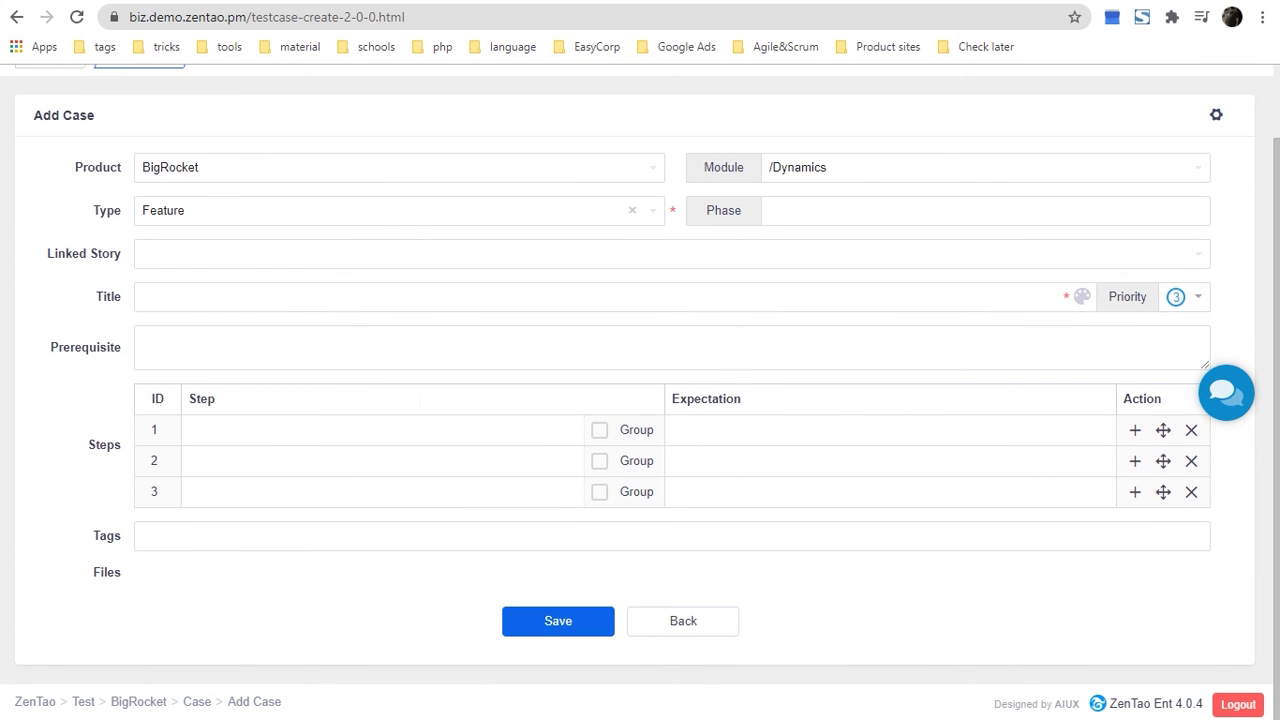
scroll(613, 512, "up", 2)
scroll(600, 560, "down", 2)
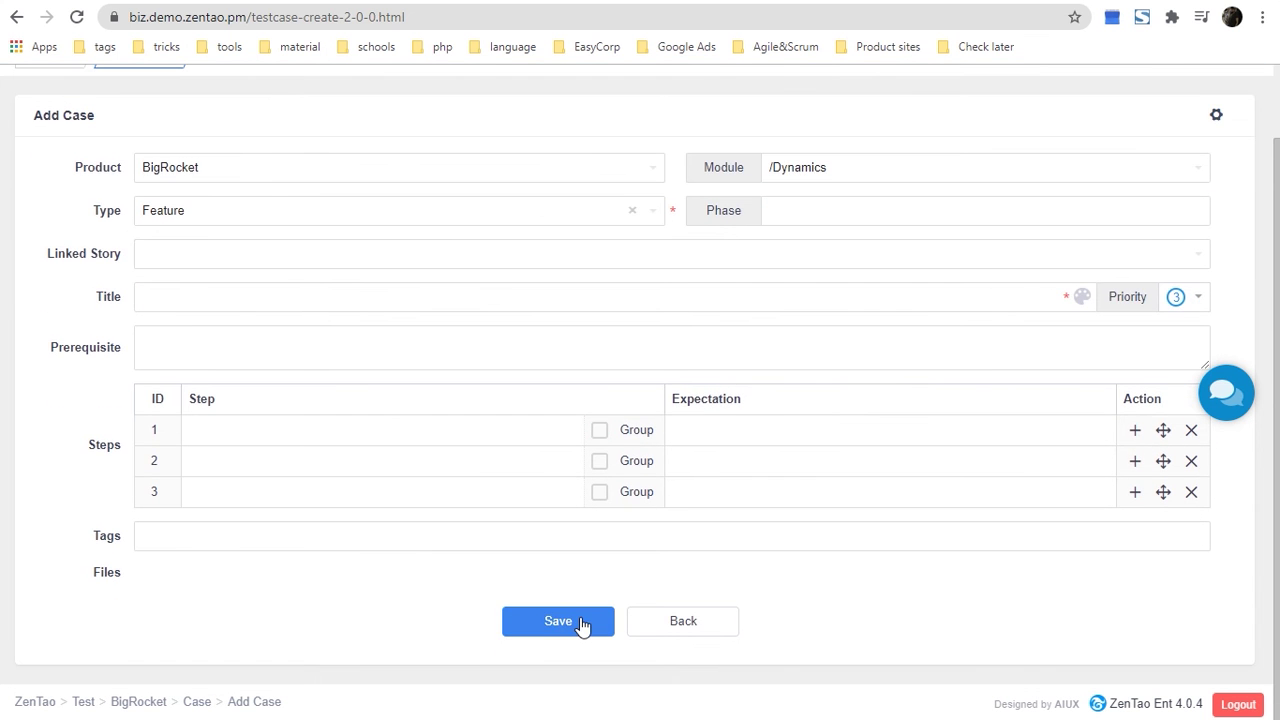
left_click(697, 630)
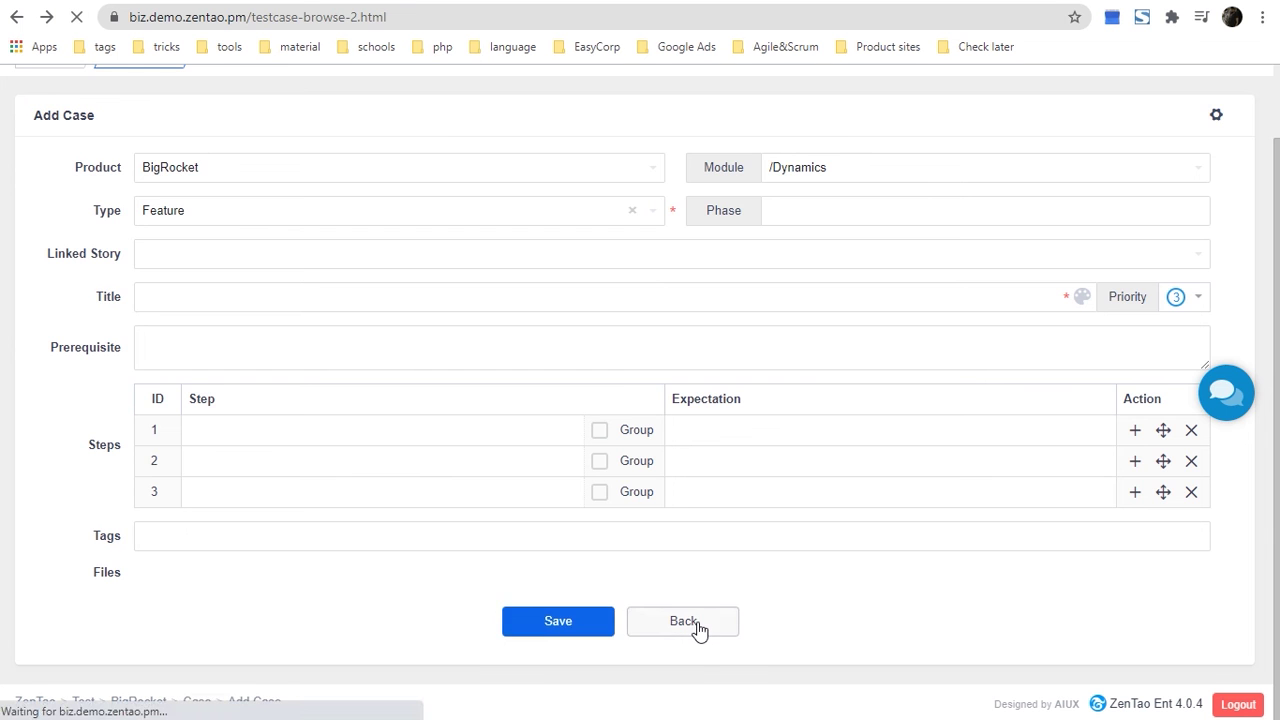
mouse_move(481, 218)
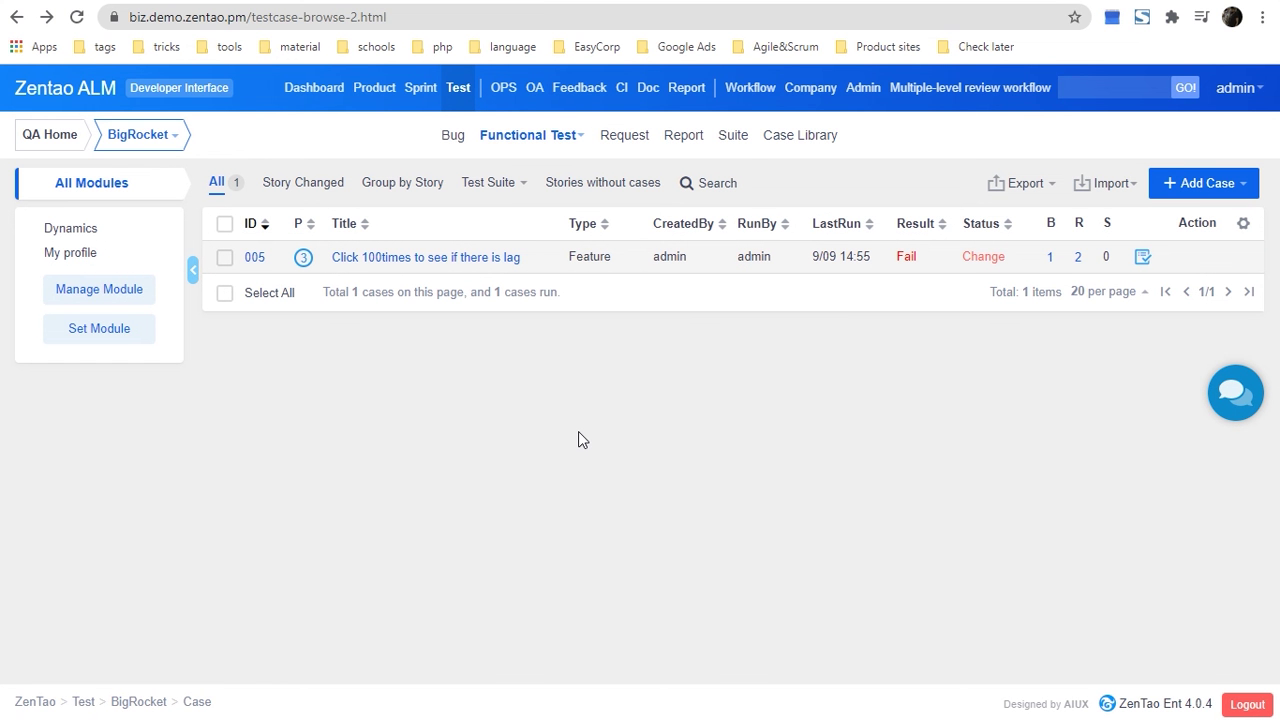
- View BigRocket's test requests and the 2019-08-14 TESTTASK#4 report, then return to the requests list
mouse_move(560, 135)
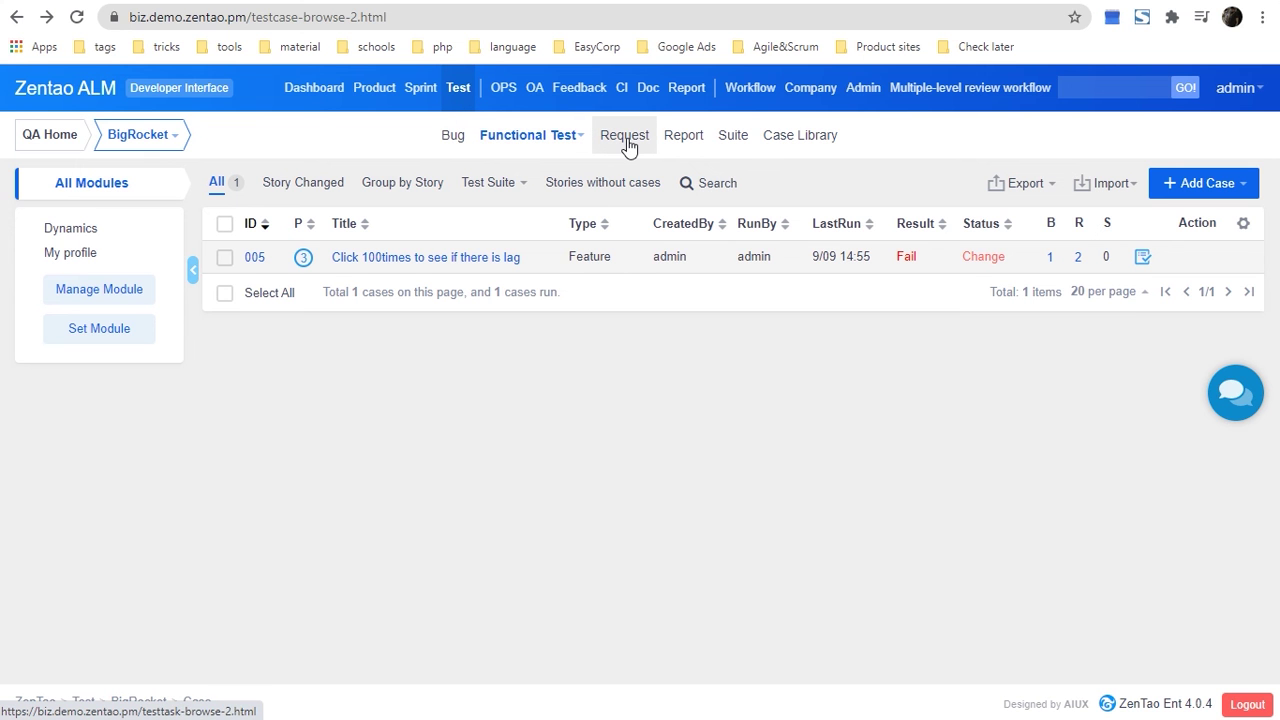
left_click(625, 136)
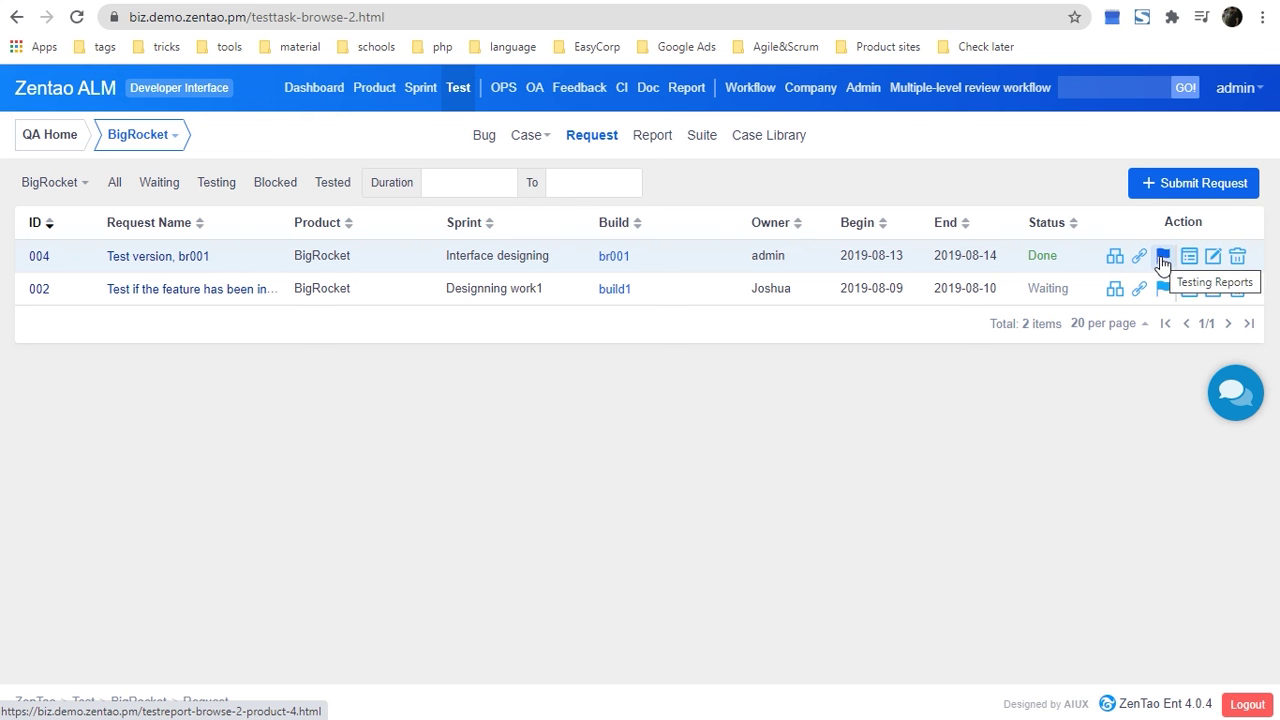
left_click(655, 147)
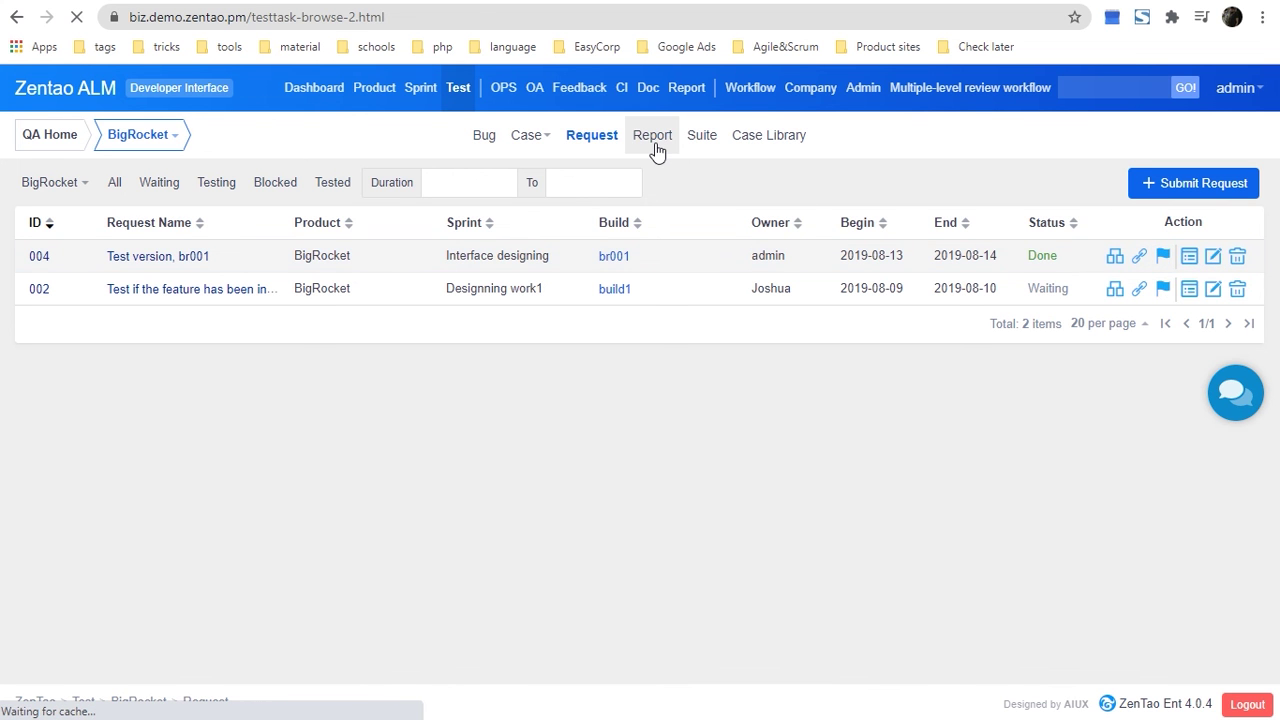
left_click(172, 258)
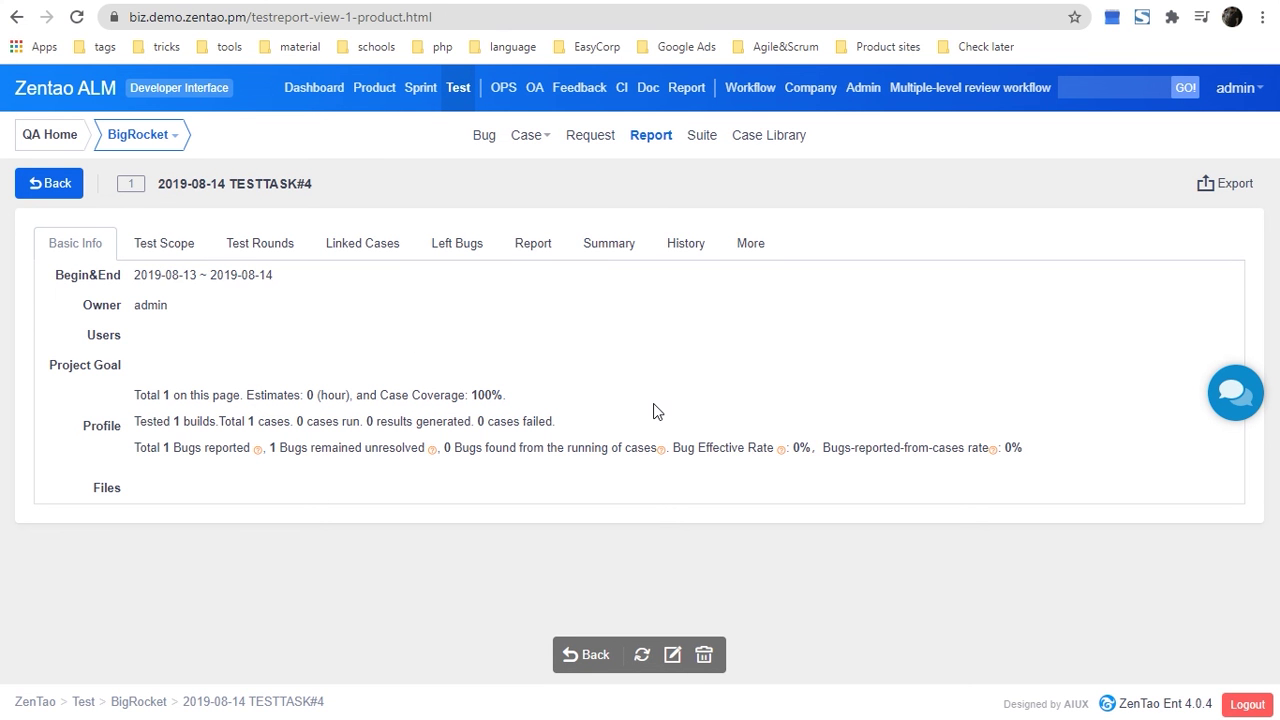
left_click(591, 134)
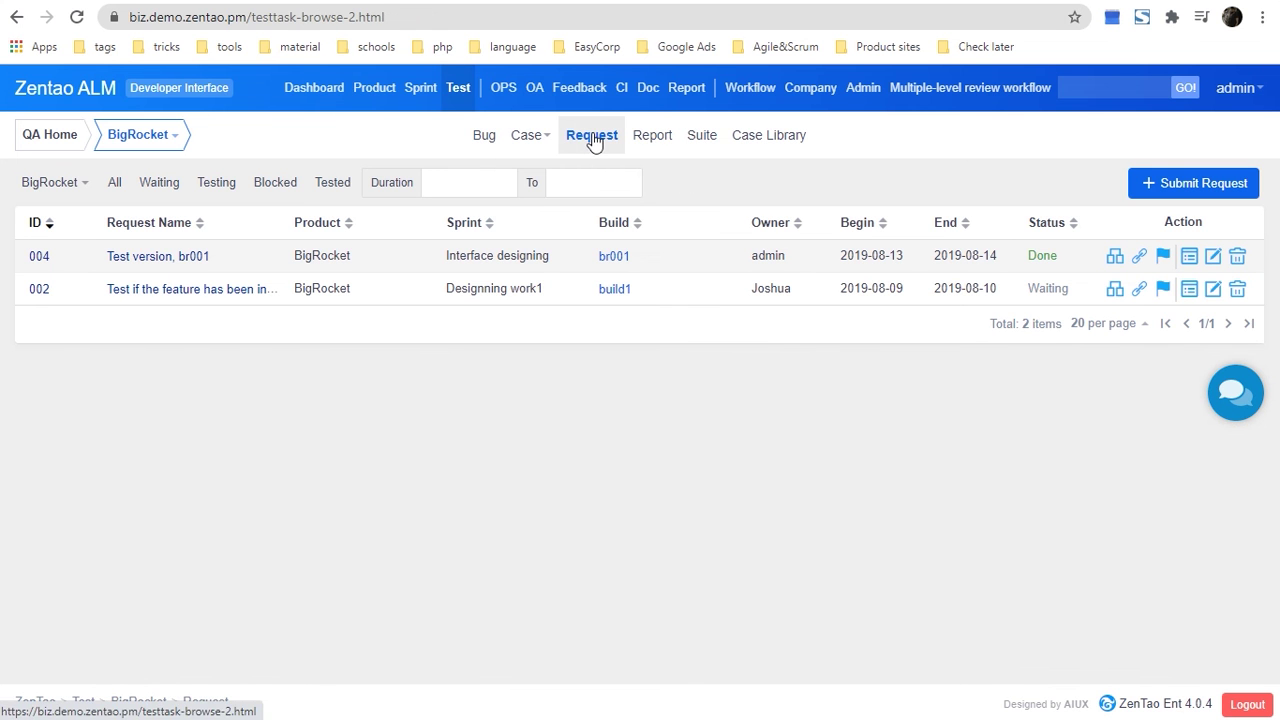
- View the cases in test request 002, then go to the Product Home overview
left_click(217, 290)
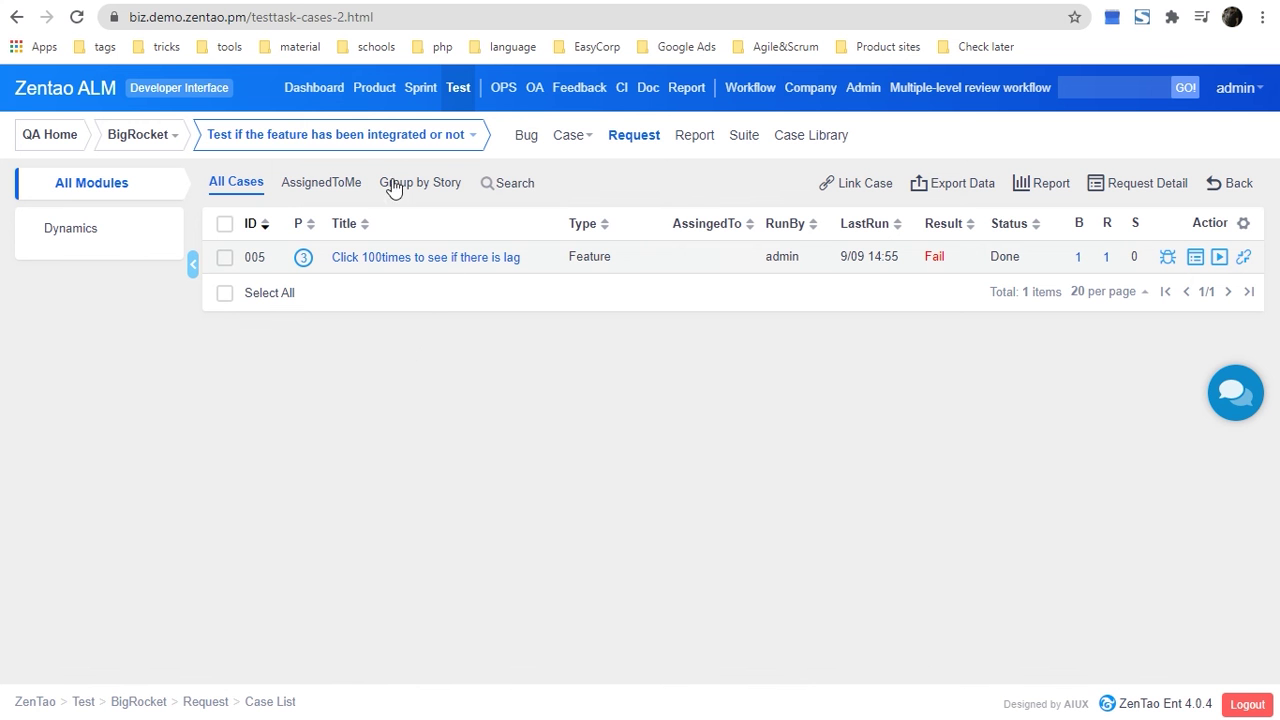
left_click(391, 106)
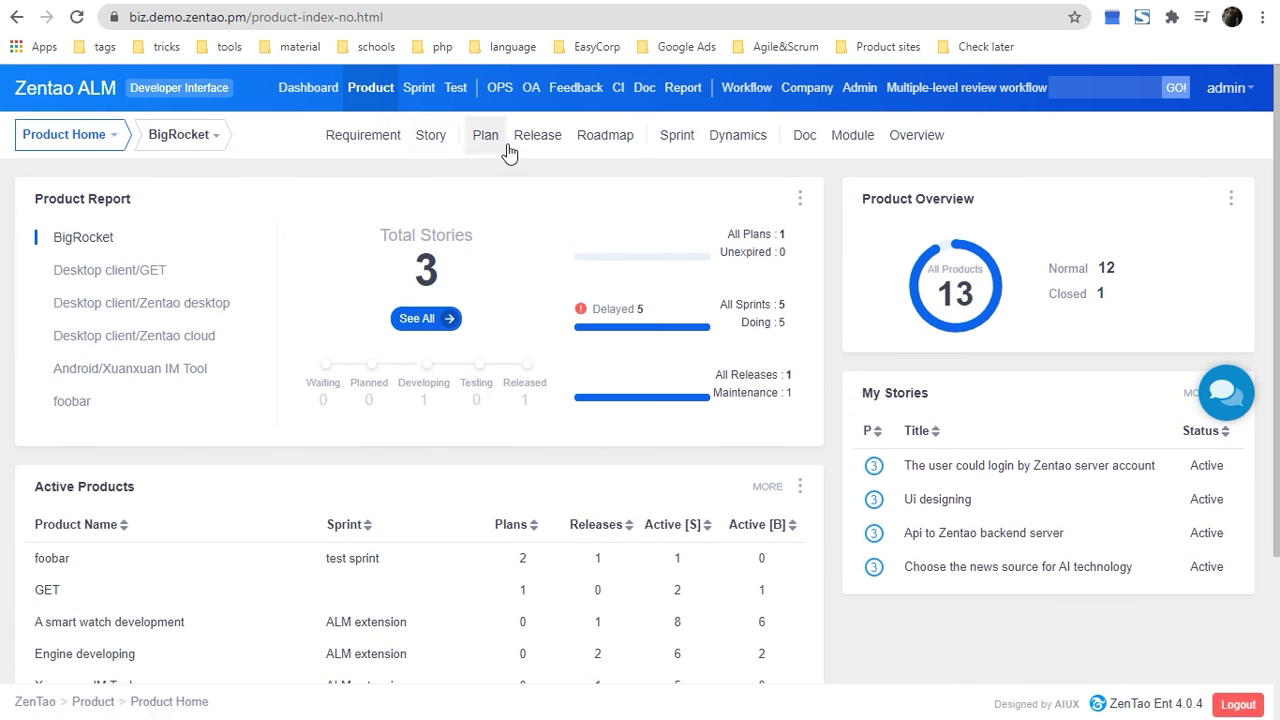
- Look over BigRocket's release list, then open the Multiple-level review workflow page
left_click(522, 146)
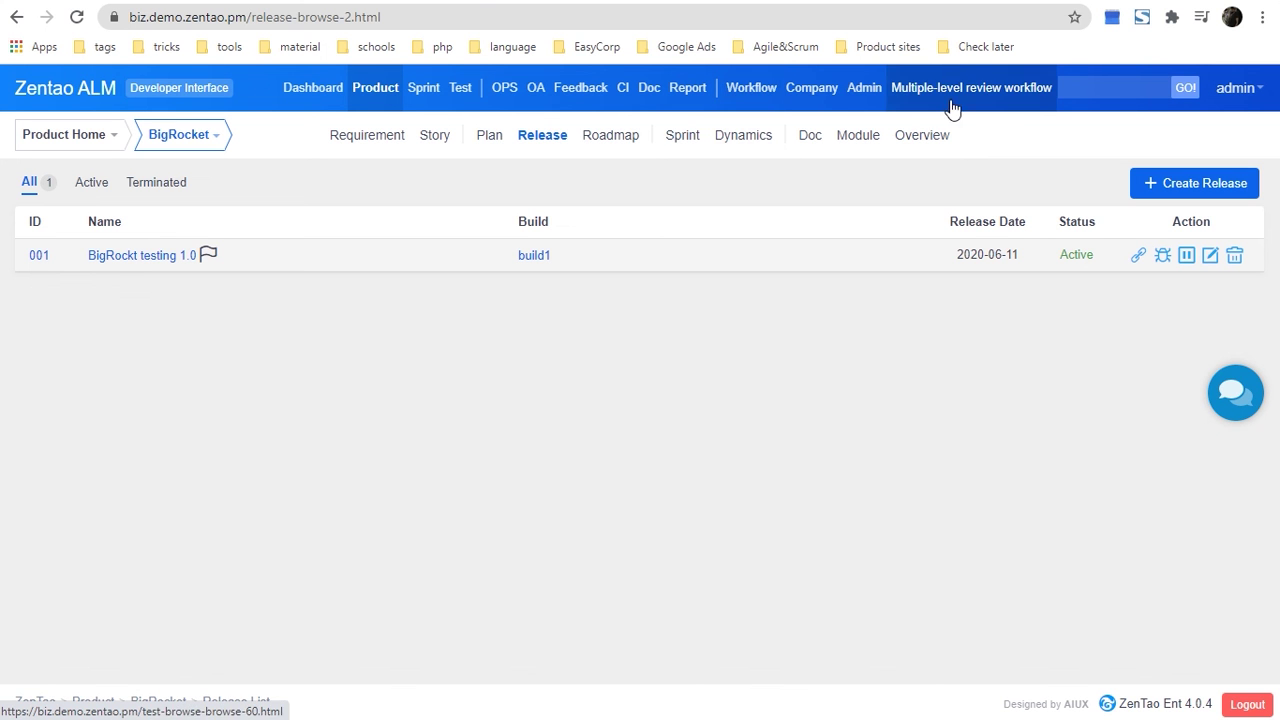
left_click(988, 103)
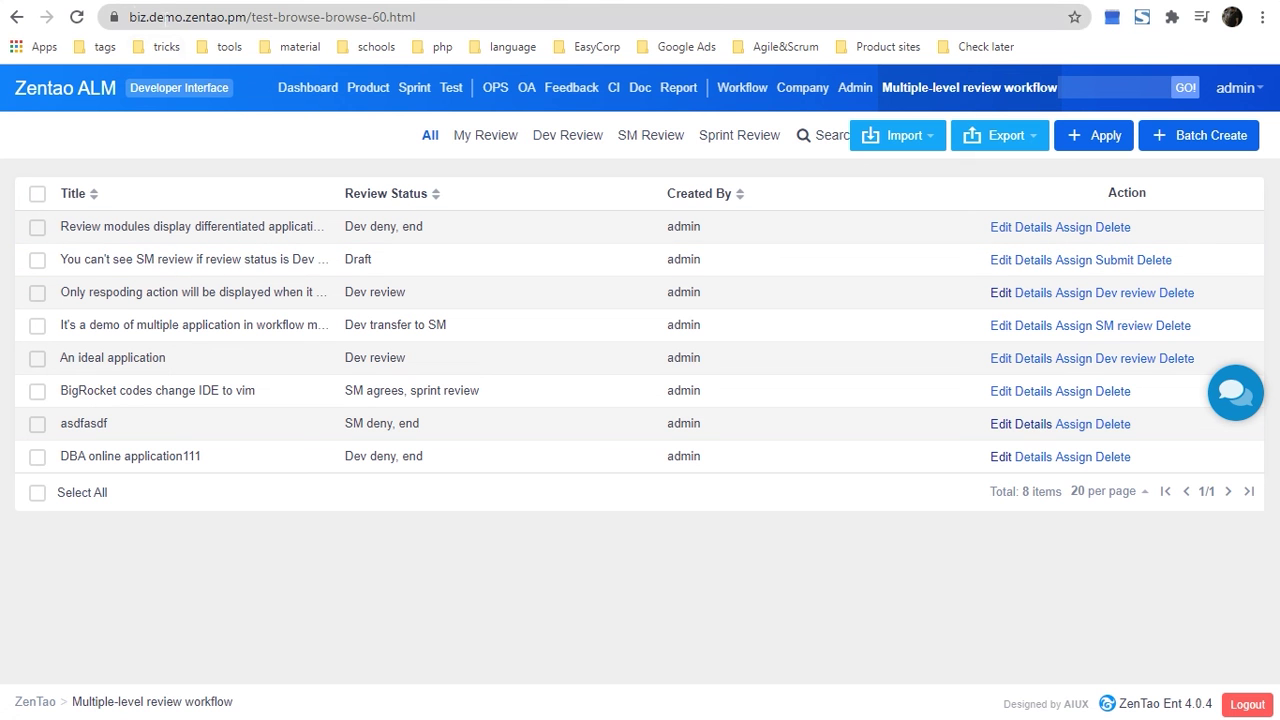
- Return to the admin Dashboard showing task, bug, story, sprint and product counts
left_click(171, 17)
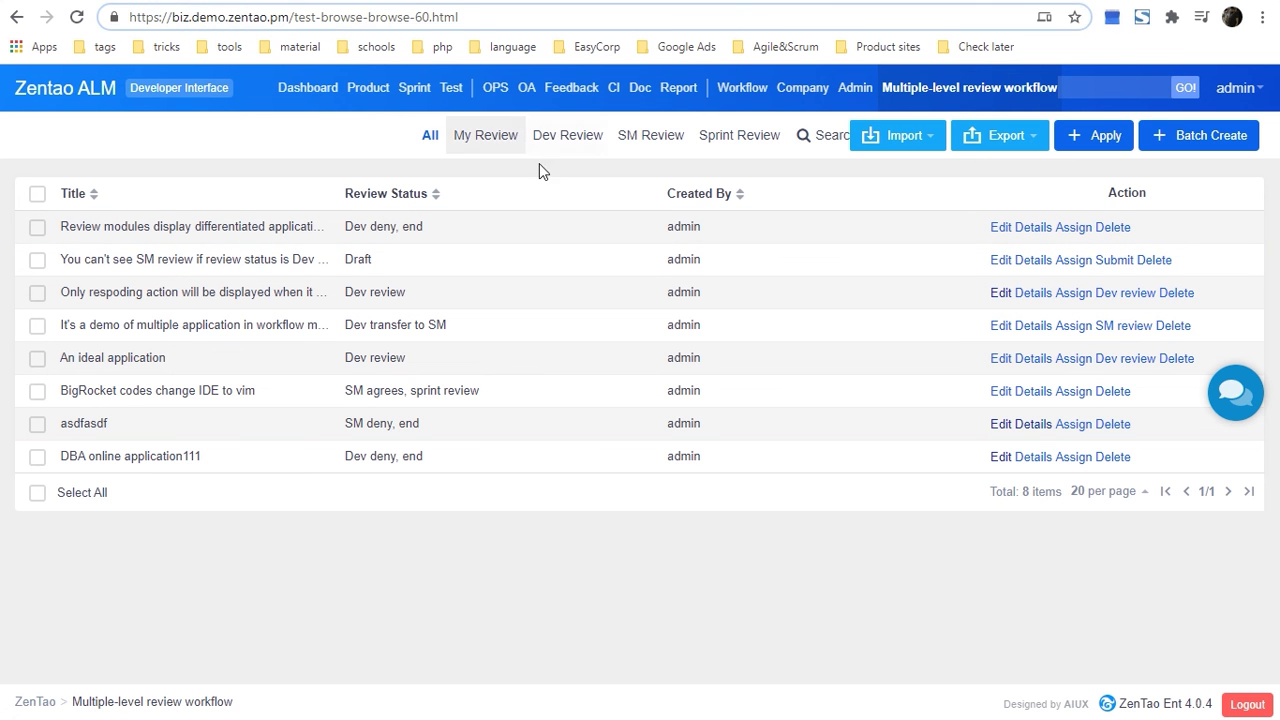
left_click(557, 190)
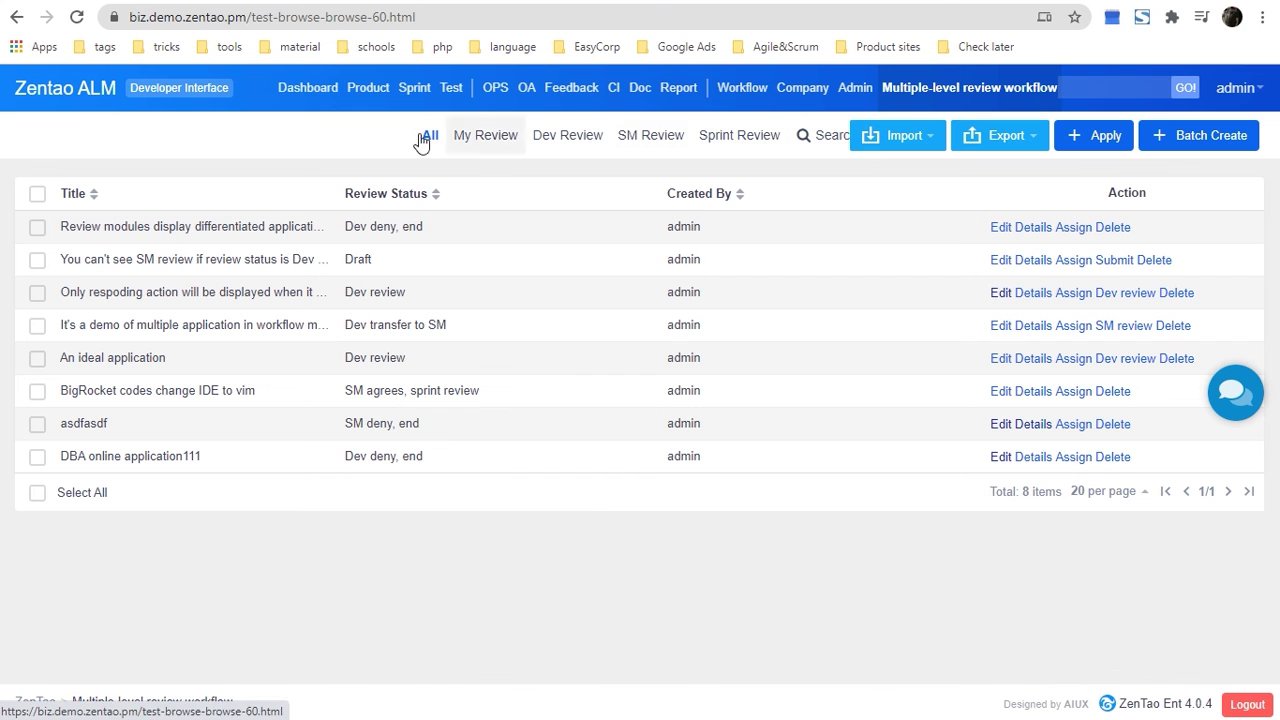
left_click(322, 103)
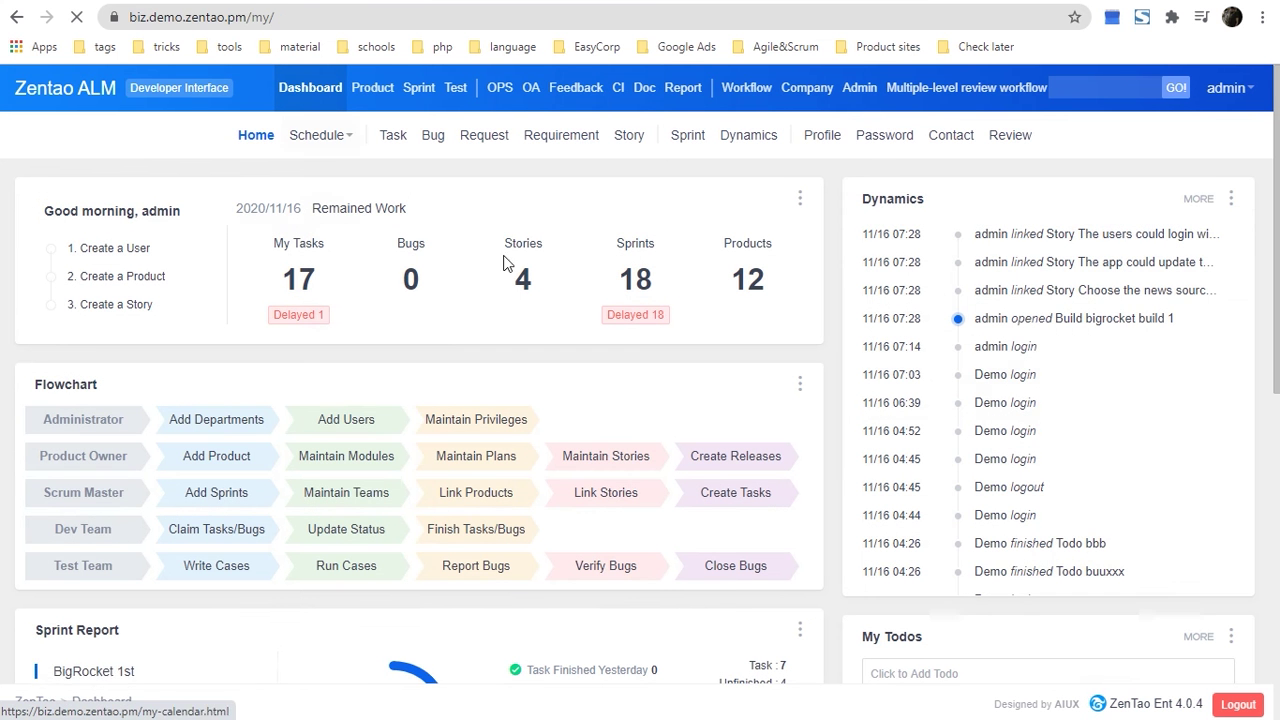
left_click_drag(130, 17, 203, 30)
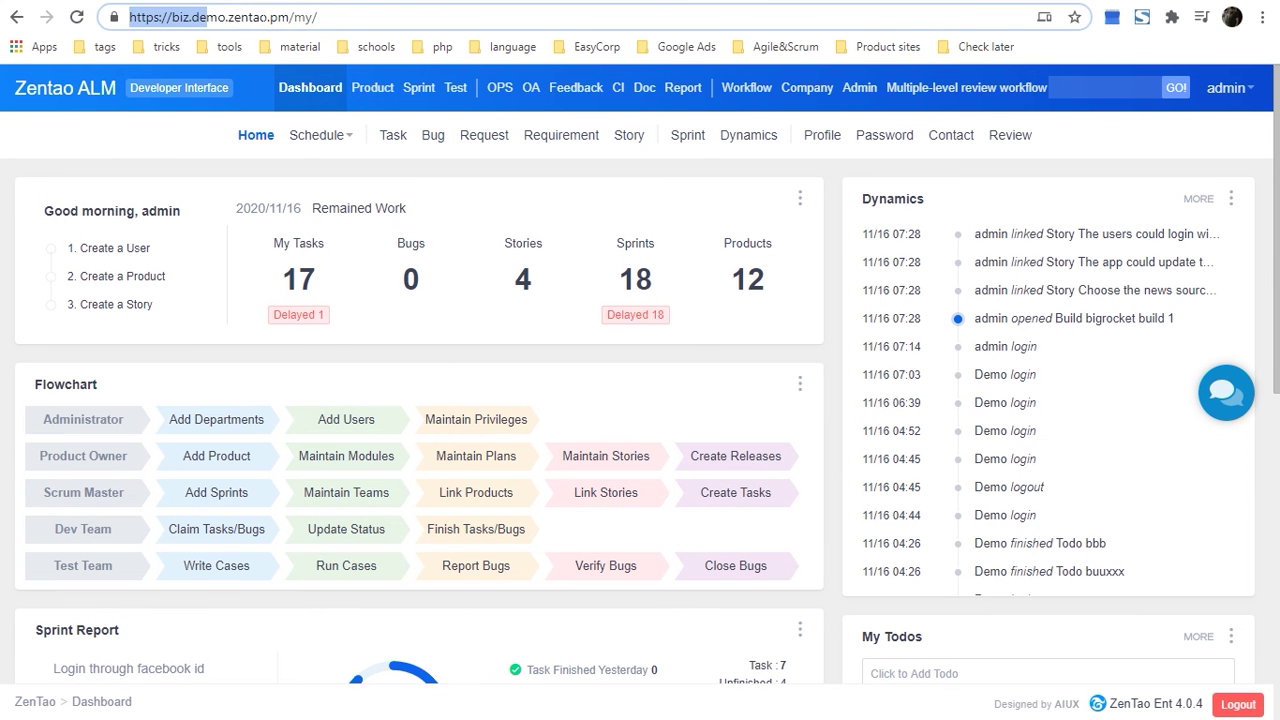
left_click_drag(292, 17, 144, 17)
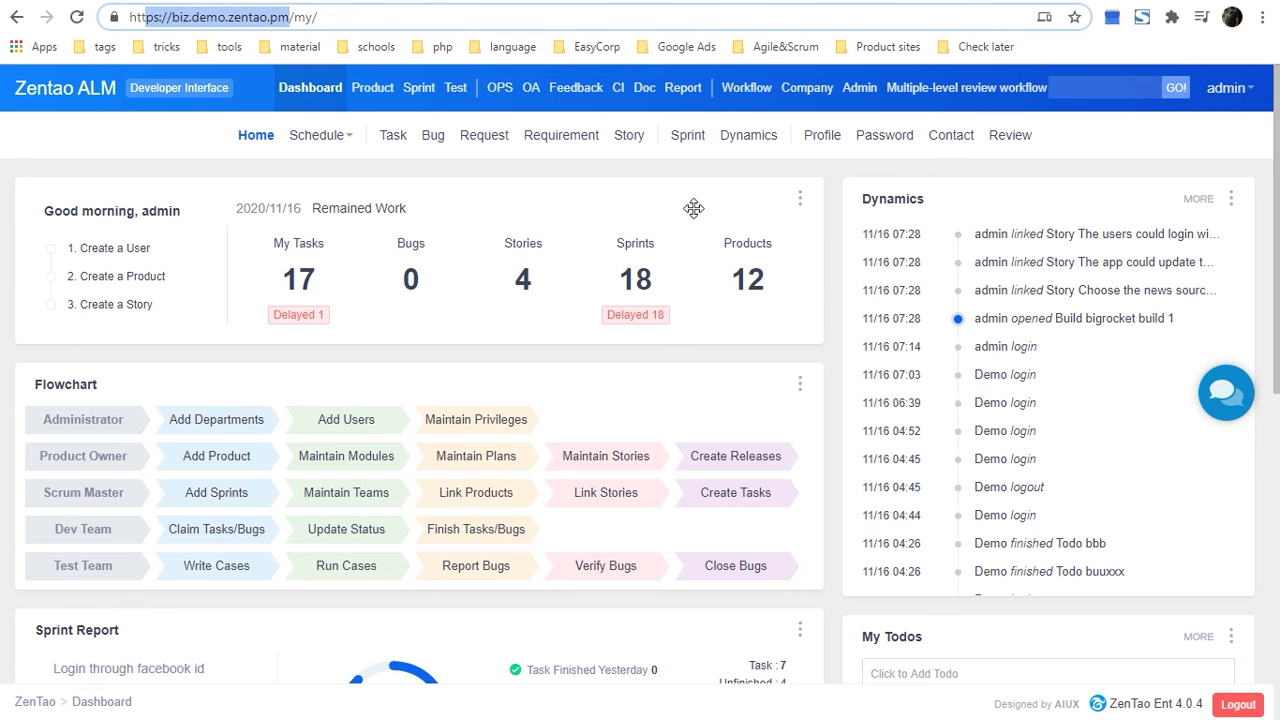
left_click(835, 268)
scroll(831, 280, "down", 7)
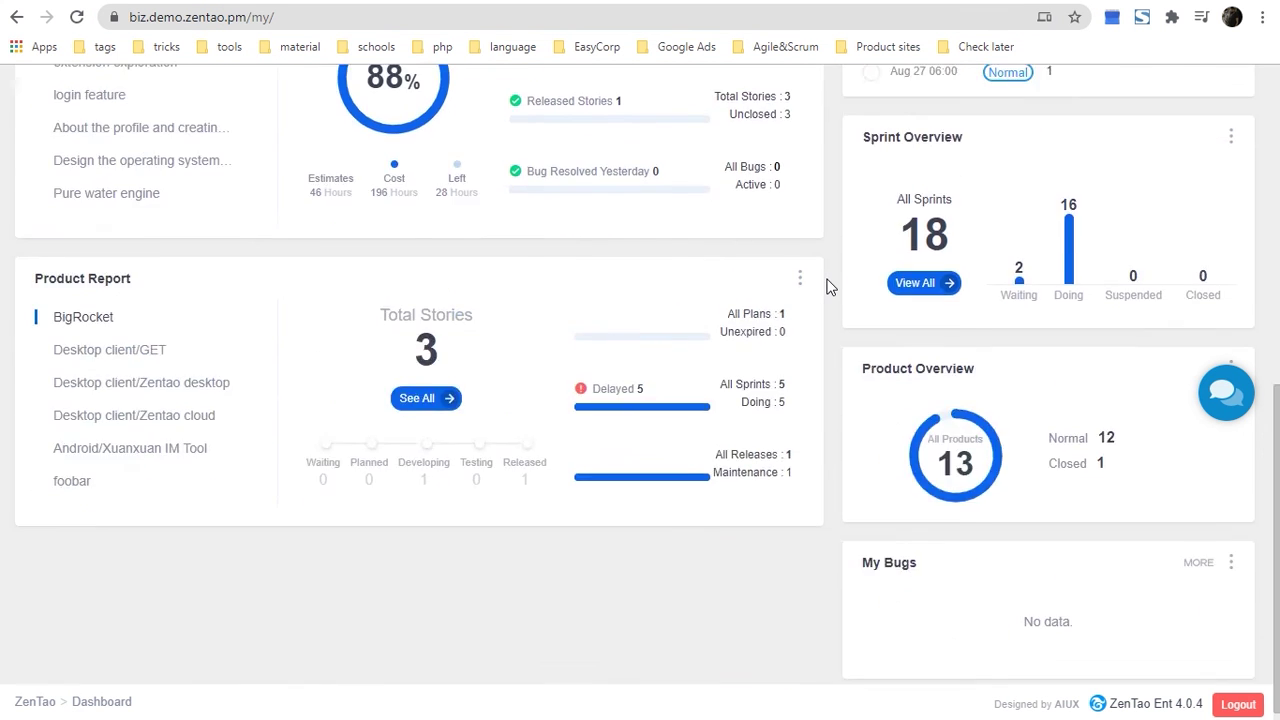
scroll(829, 286, "up", 7)
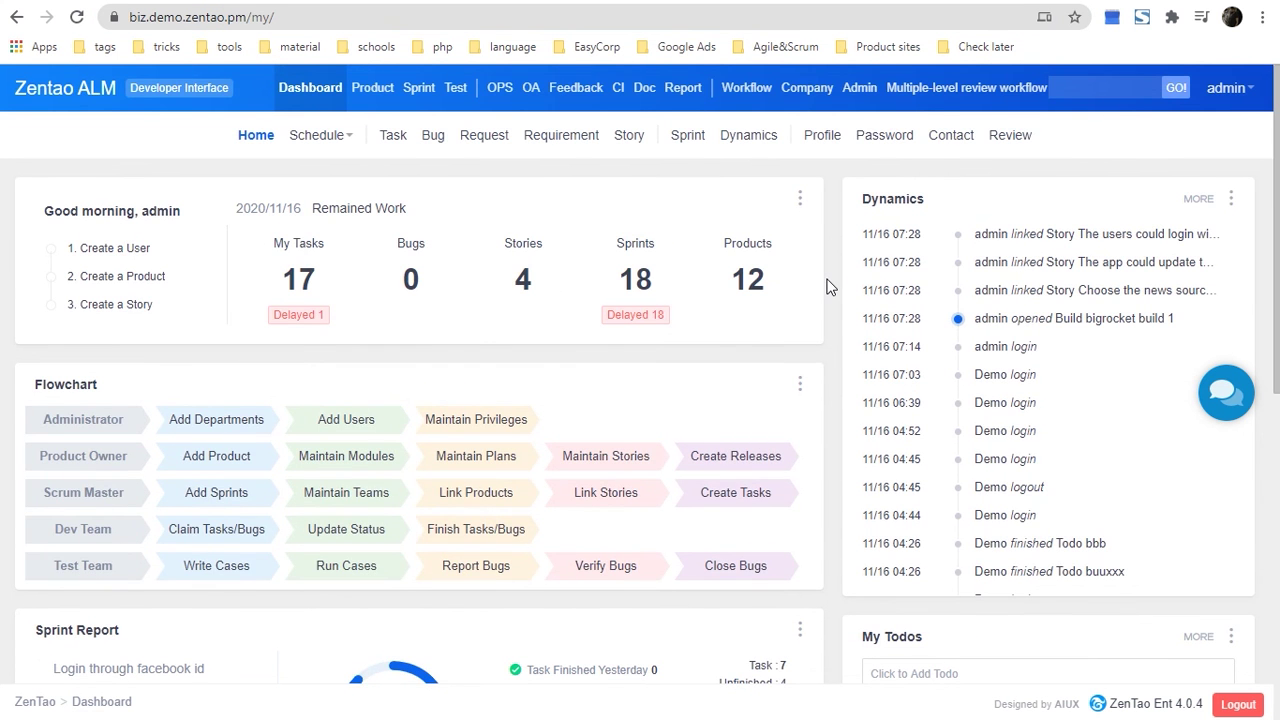